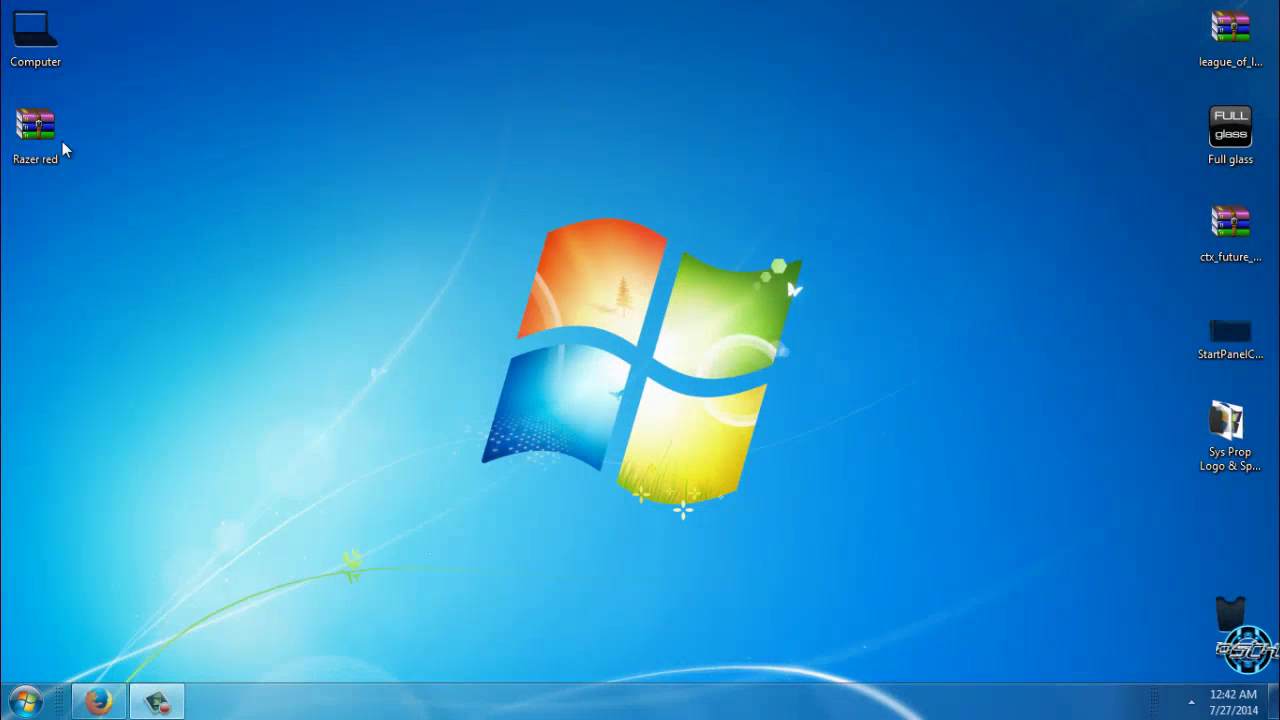
pyautogui.moveTo(62, 141); pyautogui.dragTo(259, 236)
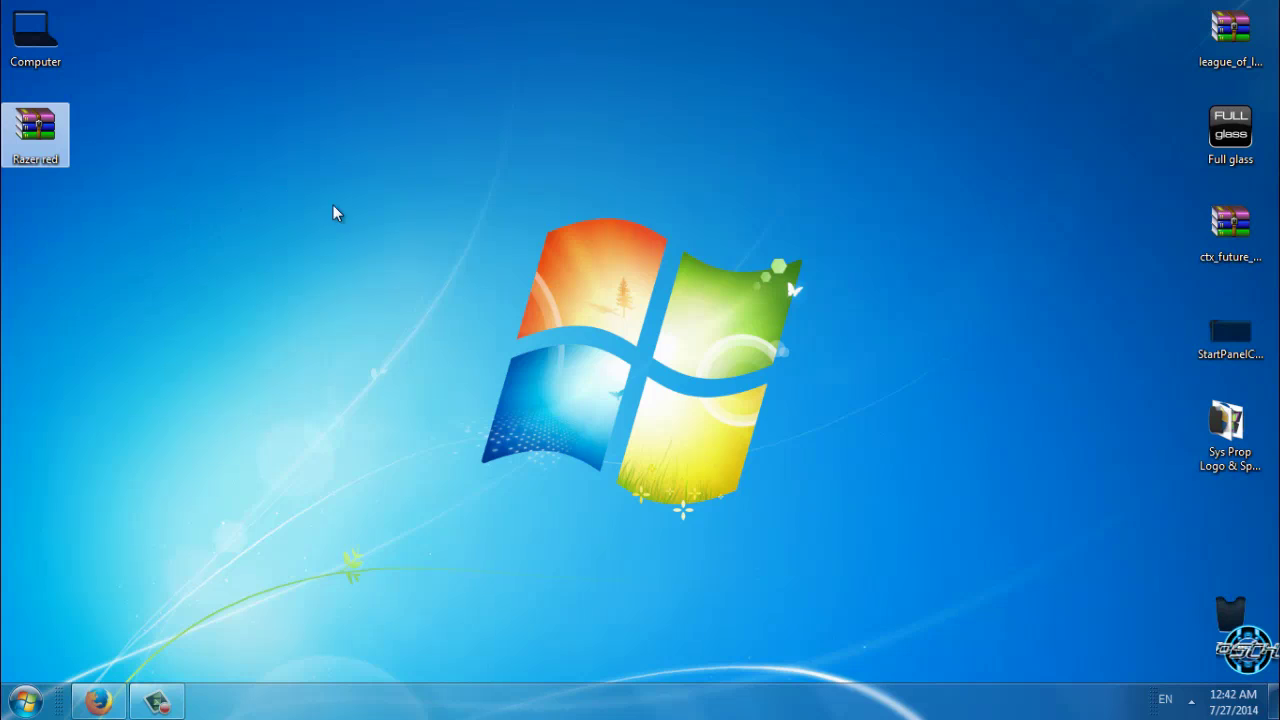
pyautogui.click(228, 272)
pyautogui.rightClick(193, 260)
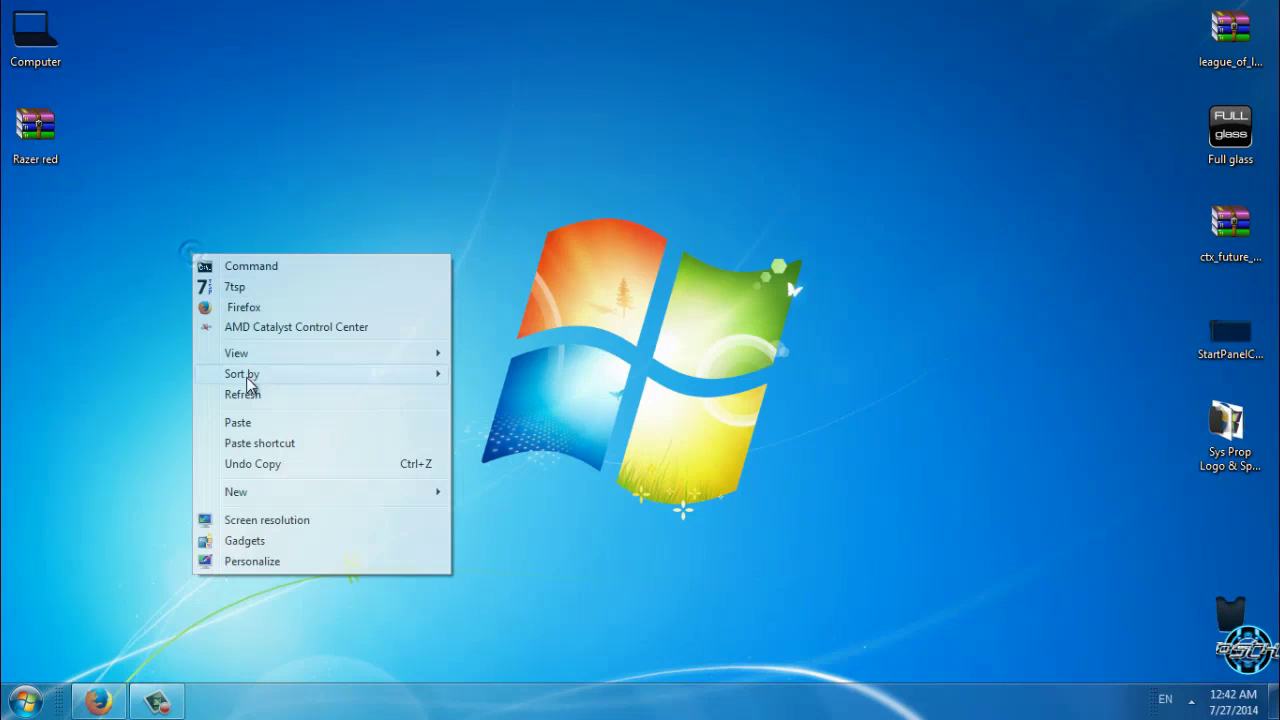
pyautogui.click(248, 397)
pyautogui.rightClick(148, 155)
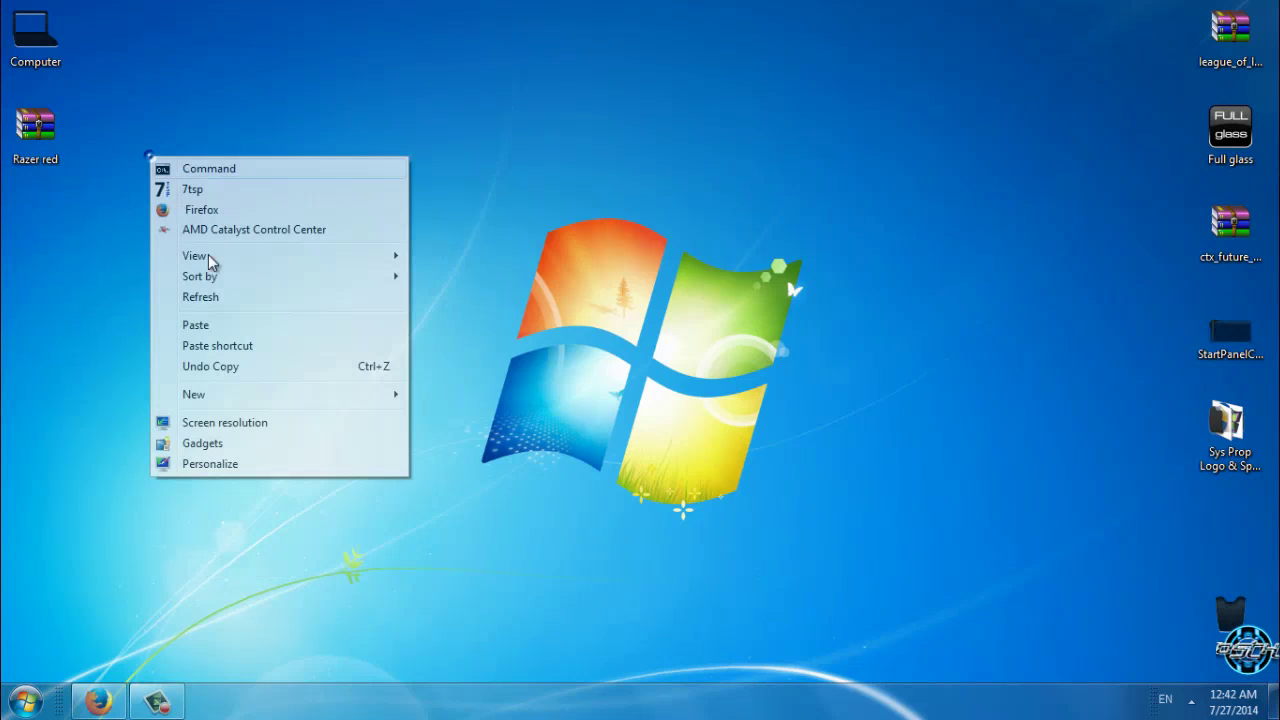
pyautogui.click(225, 290)
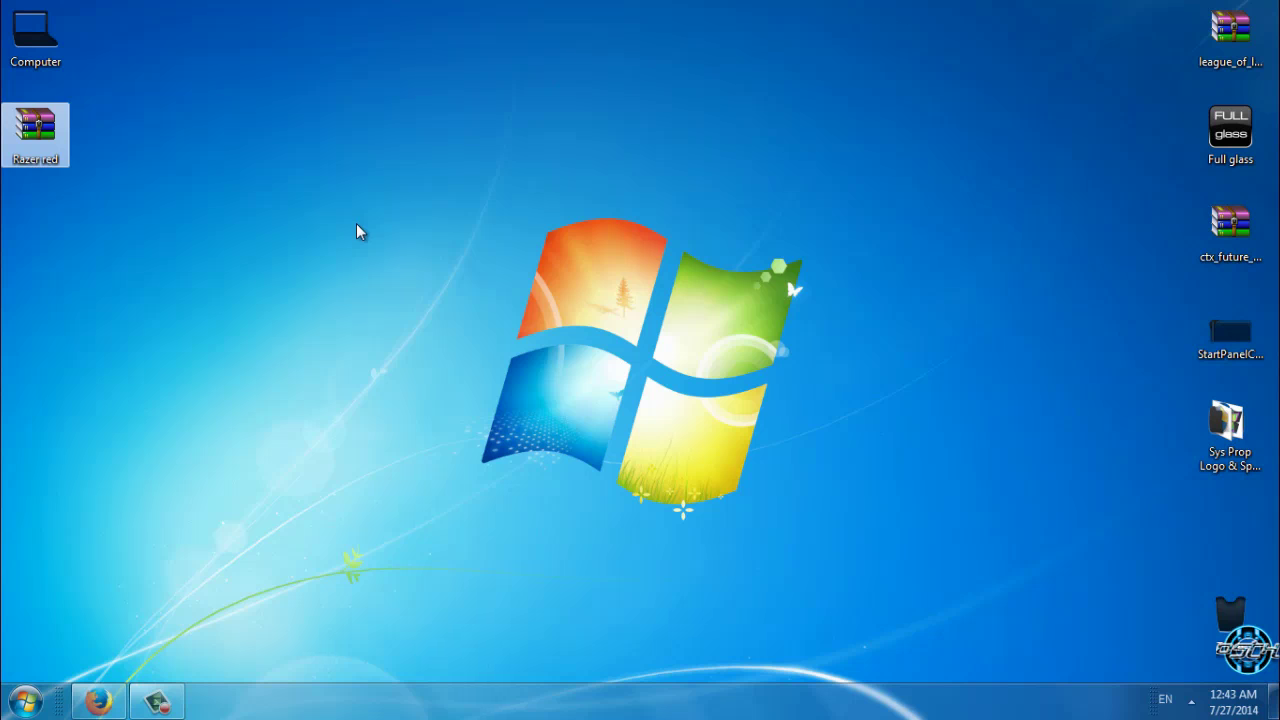
# Extract the Razer red archive on the desktop into its own folder and open the innermost Razer Red folder
pyautogui.rightClick(56, 146)
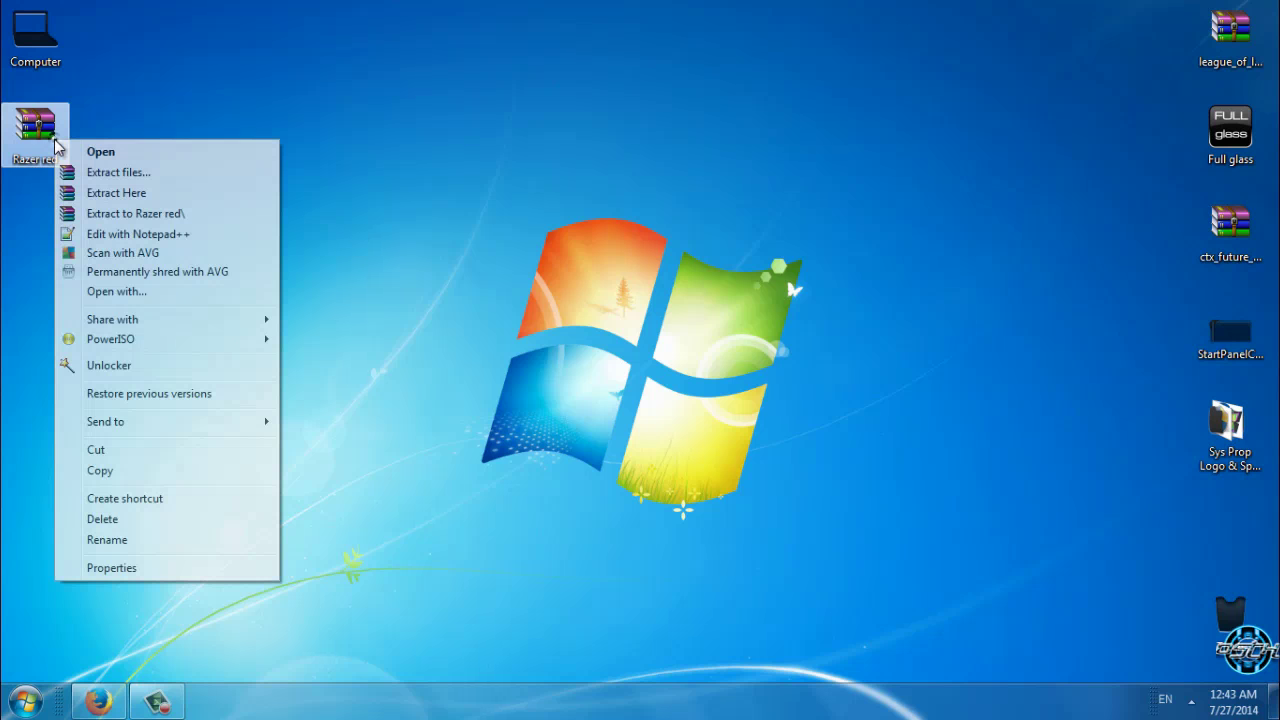
pyautogui.click(140, 212)
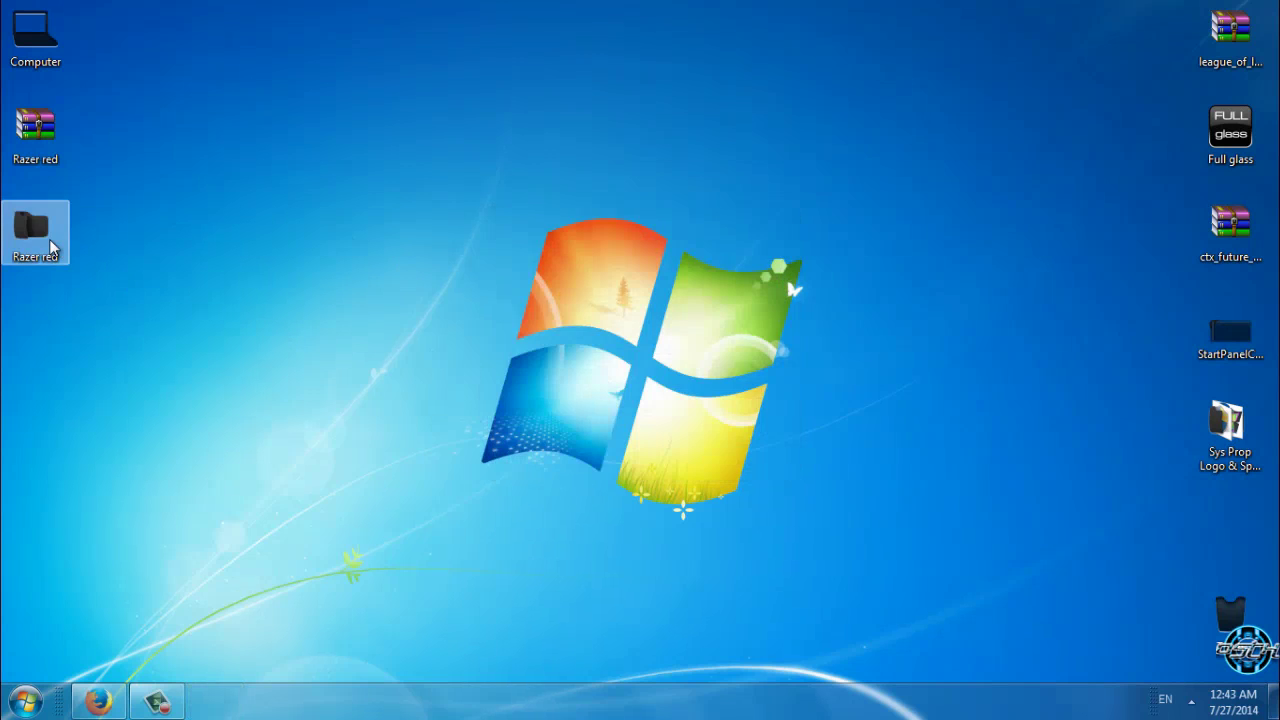
pyautogui.doubleClick(45, 240)
pyautogui.click(278, 148)
pyautogui.doubleClick(278, 148)
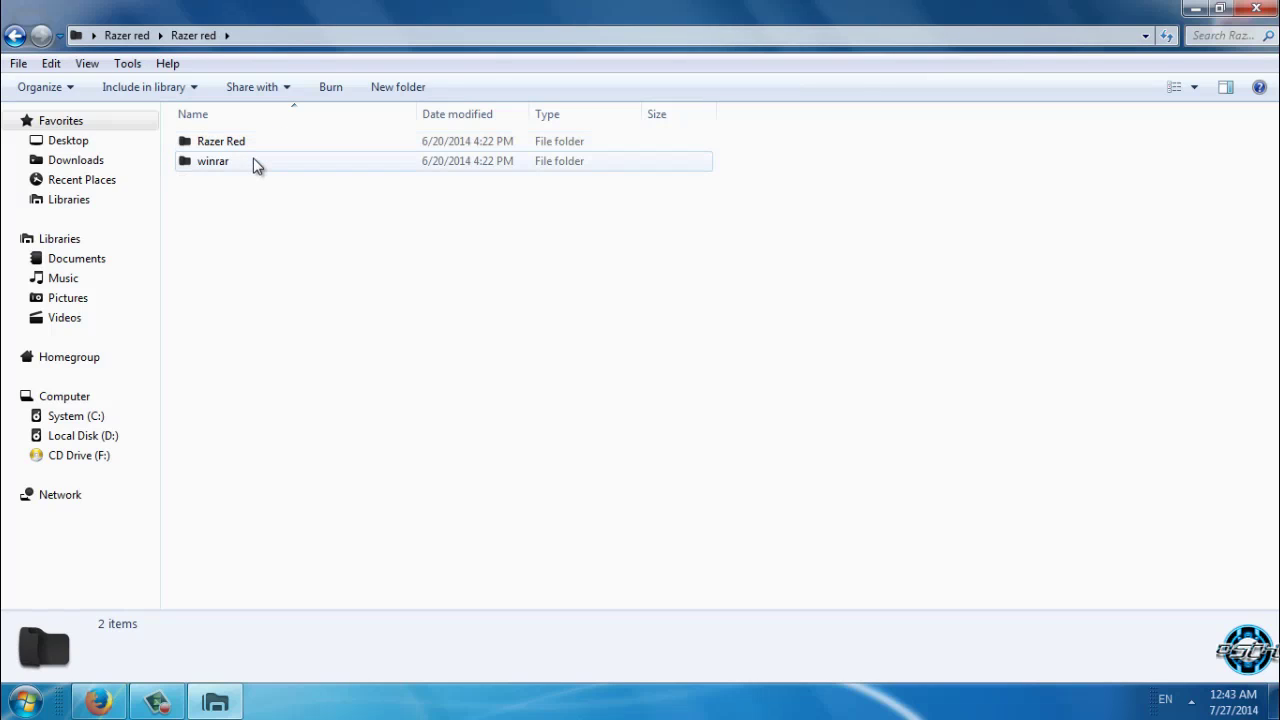
pyautogui.click(240, 150)
pyautogui.doubleClick(238, 145)
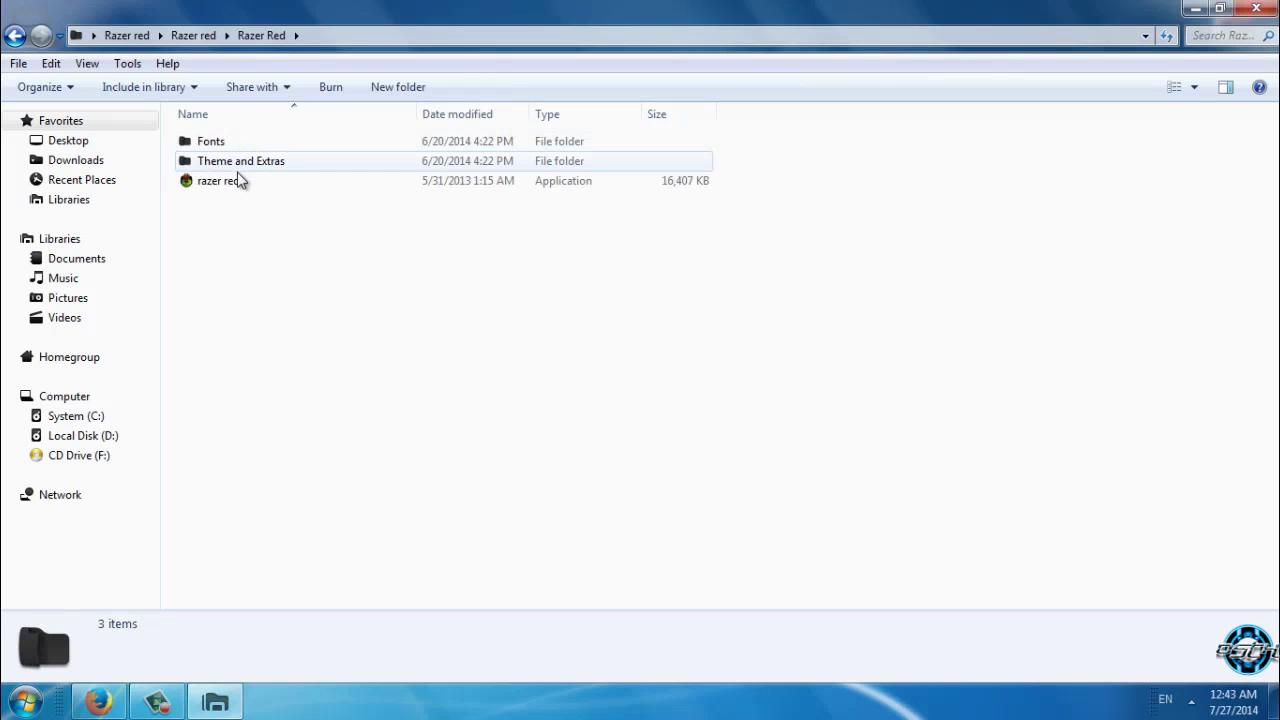
# Run the razer red installer, accept its terms, overwrite all existing theme files, and close the folder window
pyautogui.click(235, 180)
pyautogui.doubleClick(298, 182)
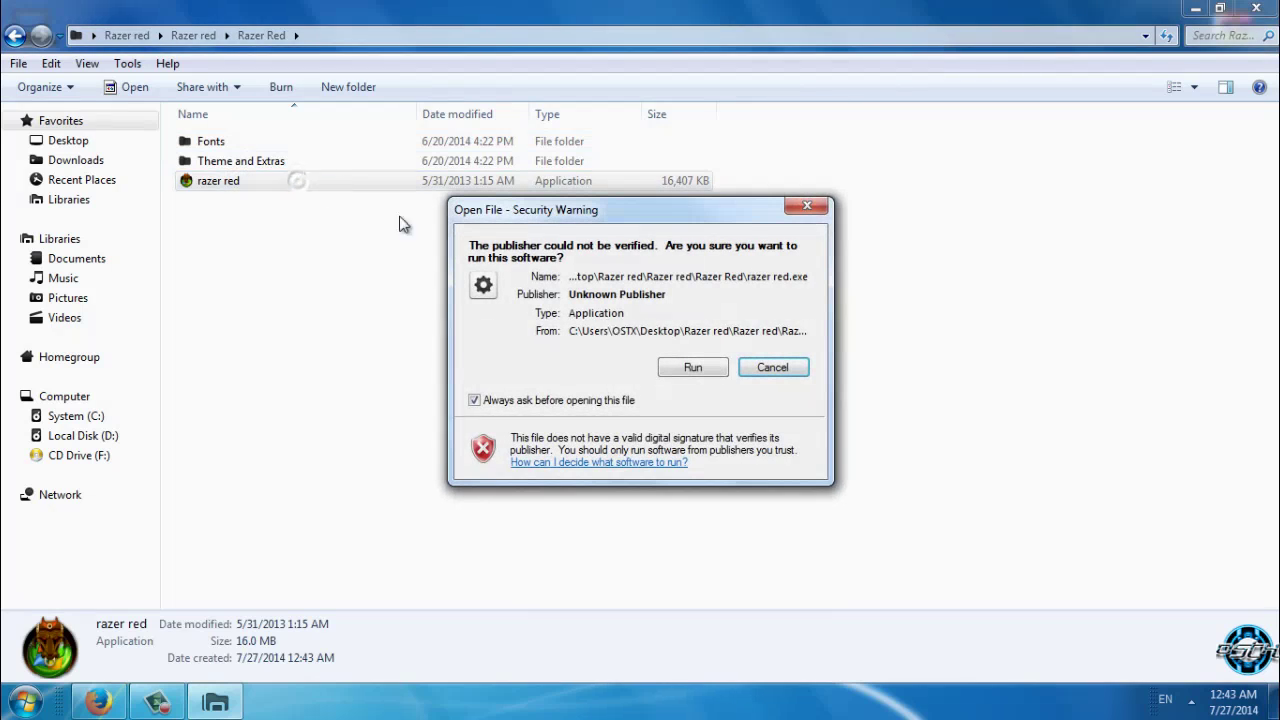
pyautogui.click(684, 366)
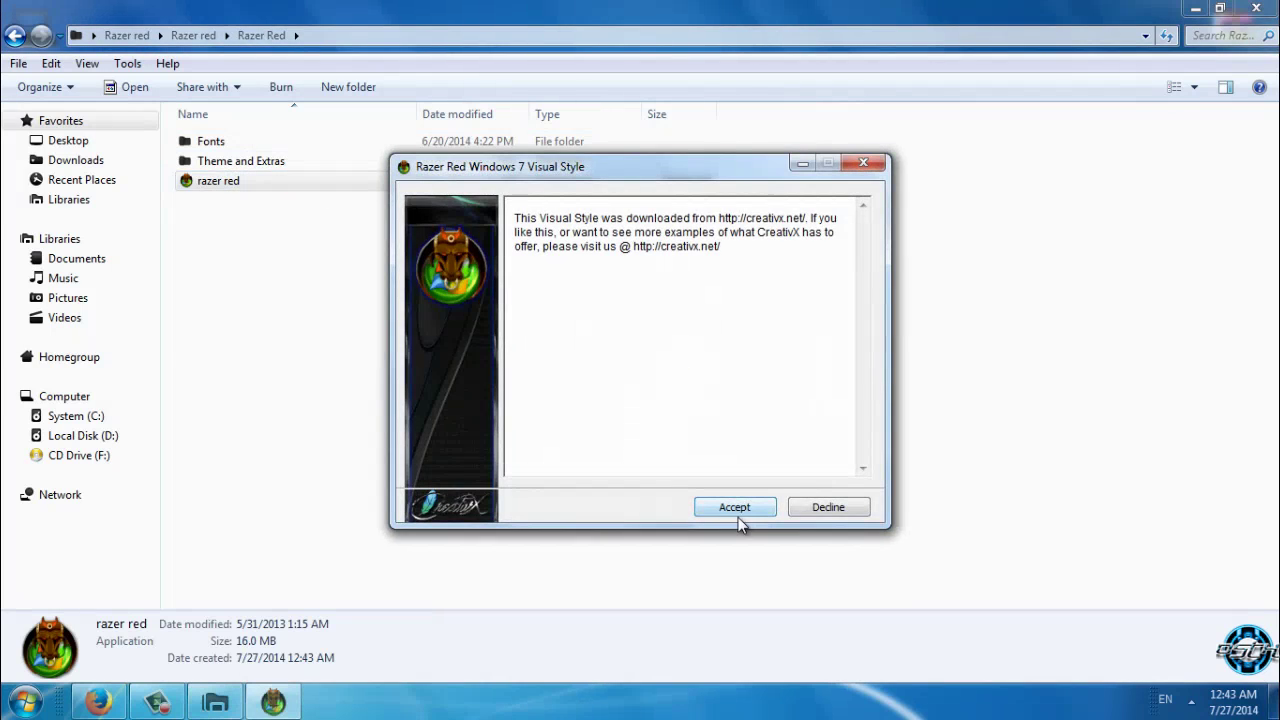
pyautogui.click(735, 507)
pyautogui.click(732, 508)
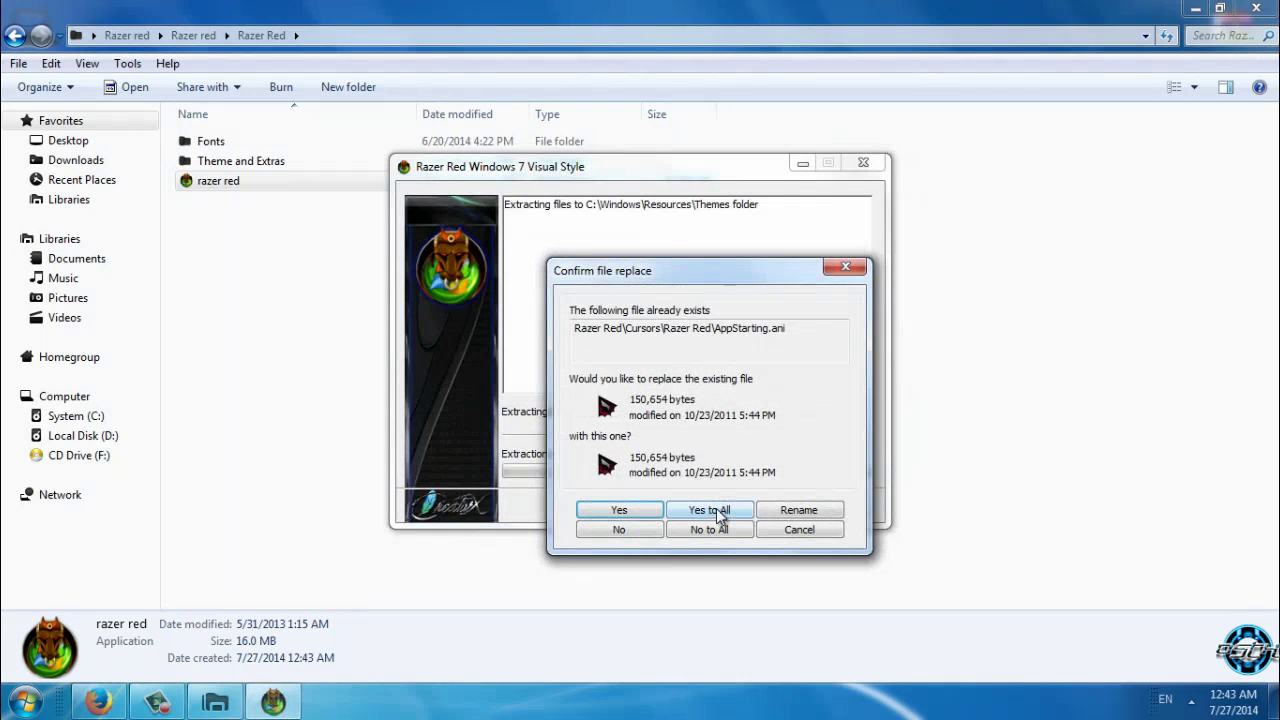
pyautogui.click(699, 514)
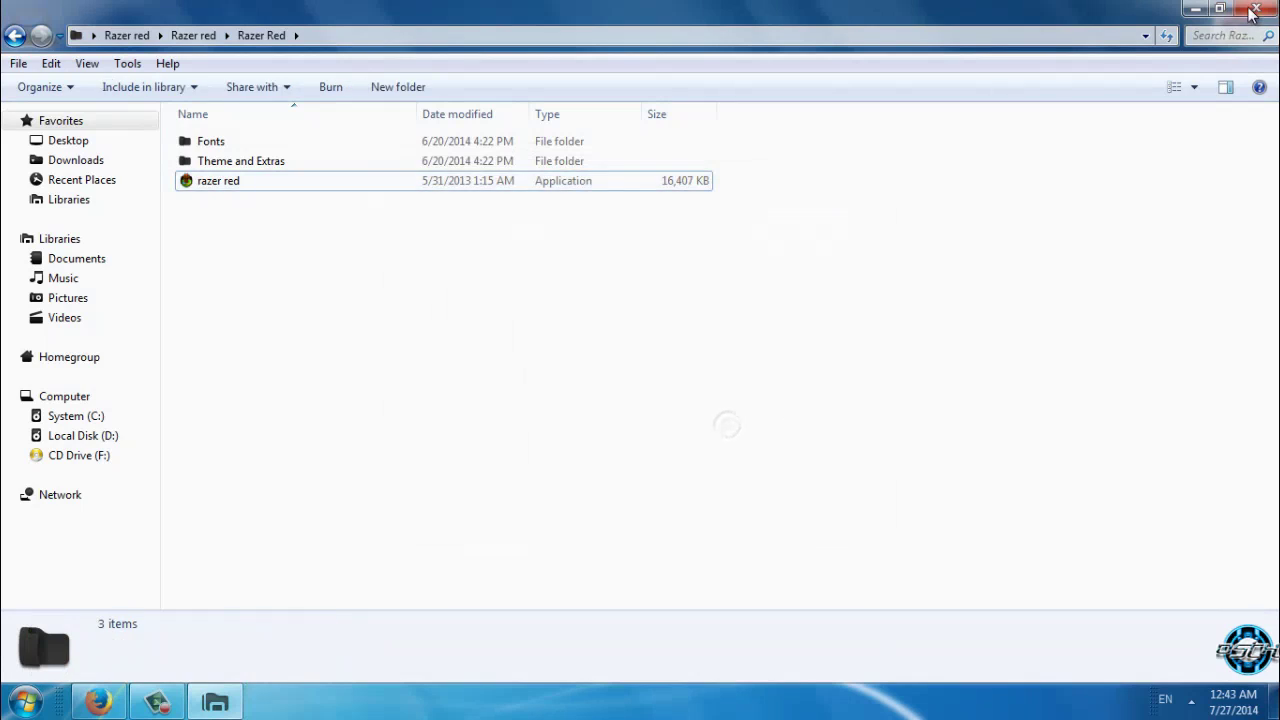
pyautogui.hotkey('alt', 'F4')
# Apply the Razer Red theme in the desktop personalization settings, close the window and refresh the desktop
pyautogui.rightClick(458, 287)
pyautogui.click(529, 594)
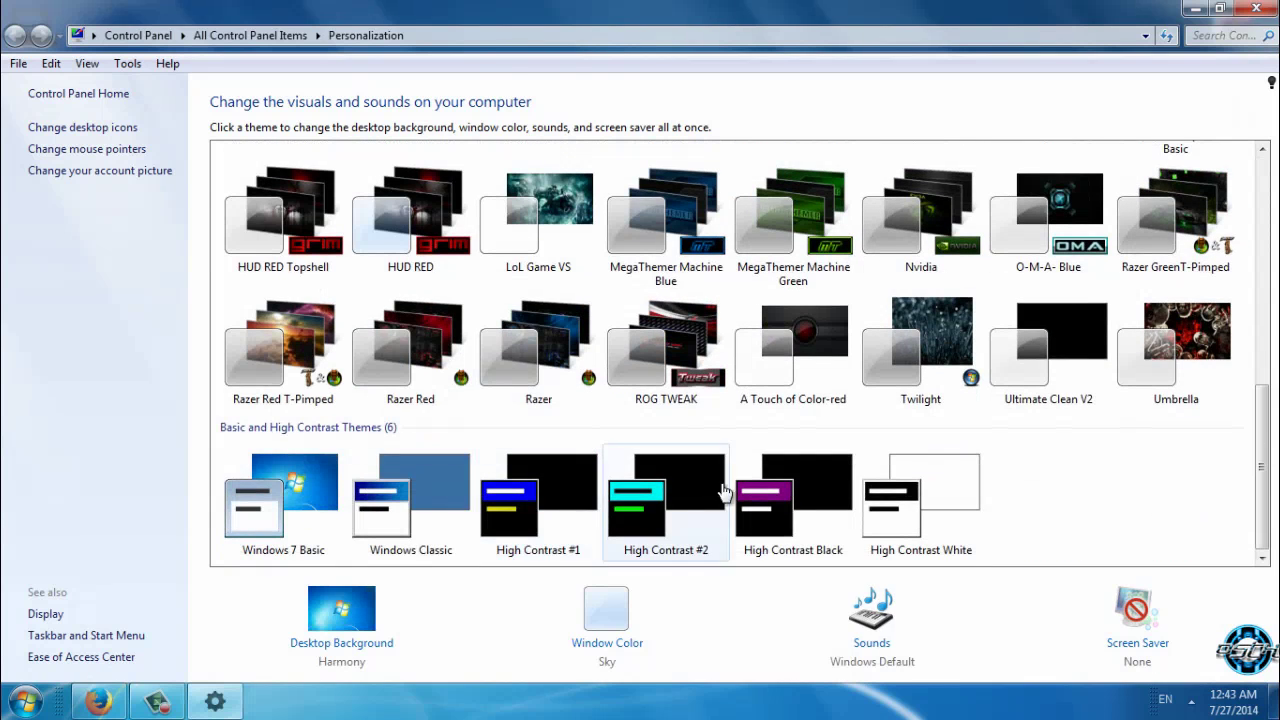
pyautogui.click(430, 398)
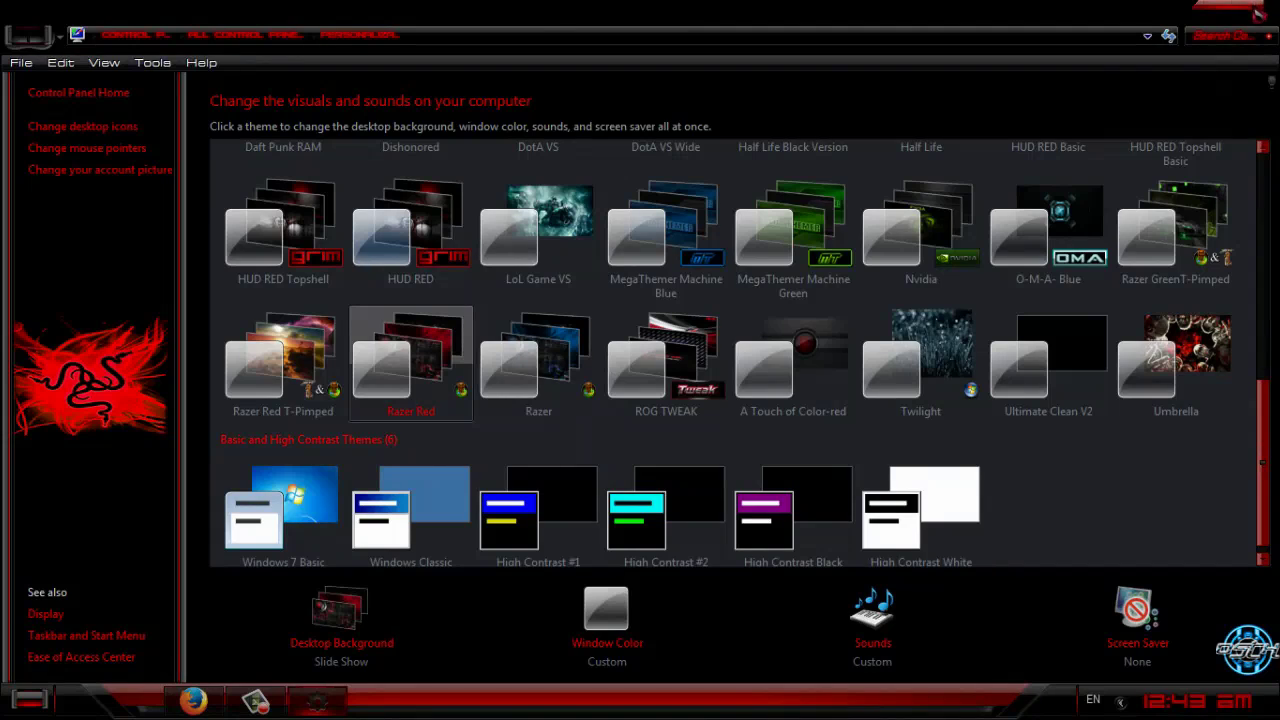
pyautogui.click(1256, 12)
pyautogui.rightClick(162, 156)
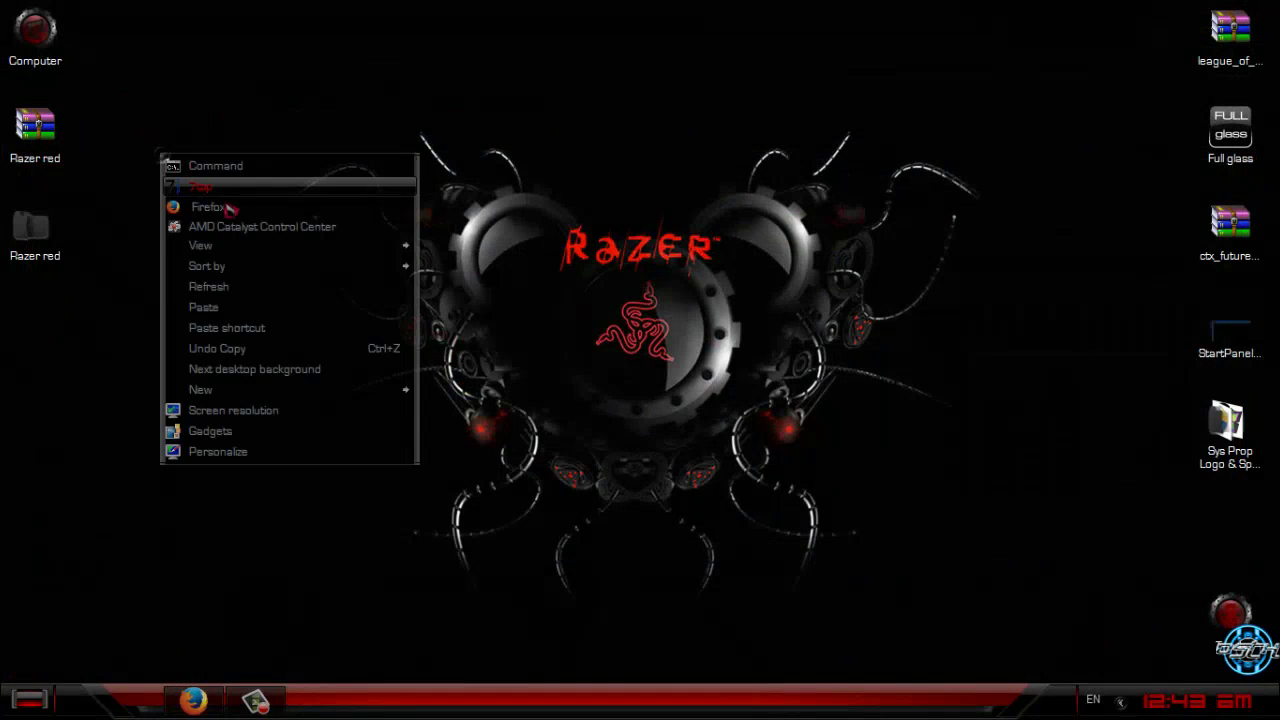
pyautogui.click(229, 287)
# Open the Fonts folder inside the extracted Razer red folder on the desktop
pyautogui.doubleClick(50, 240)
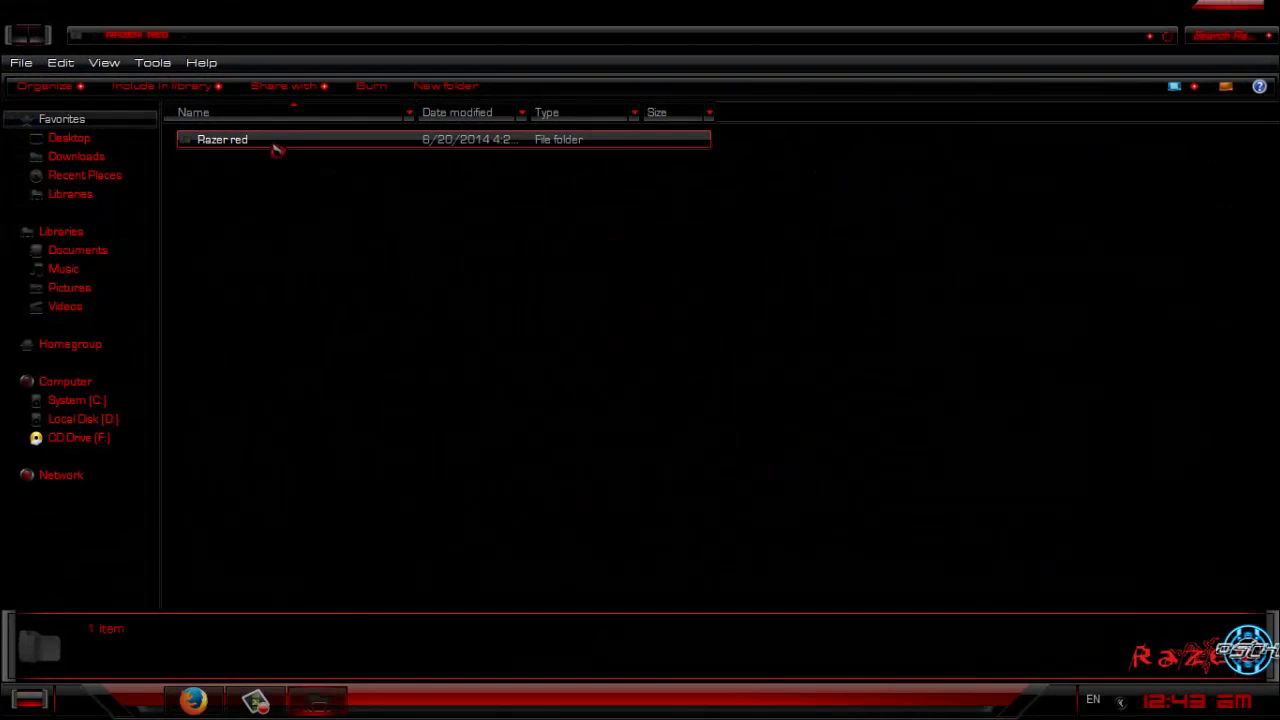
pyautogui.doubleClick(276, 146)
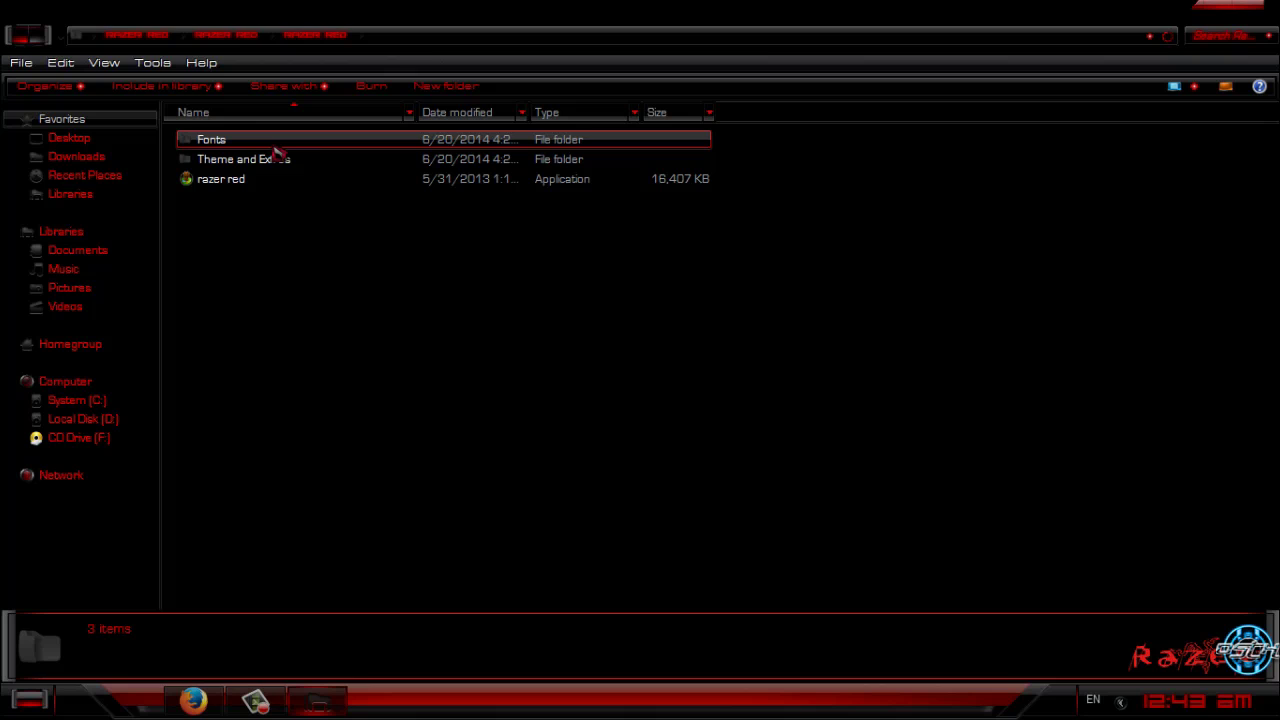
pyautogui.click(272, 179)
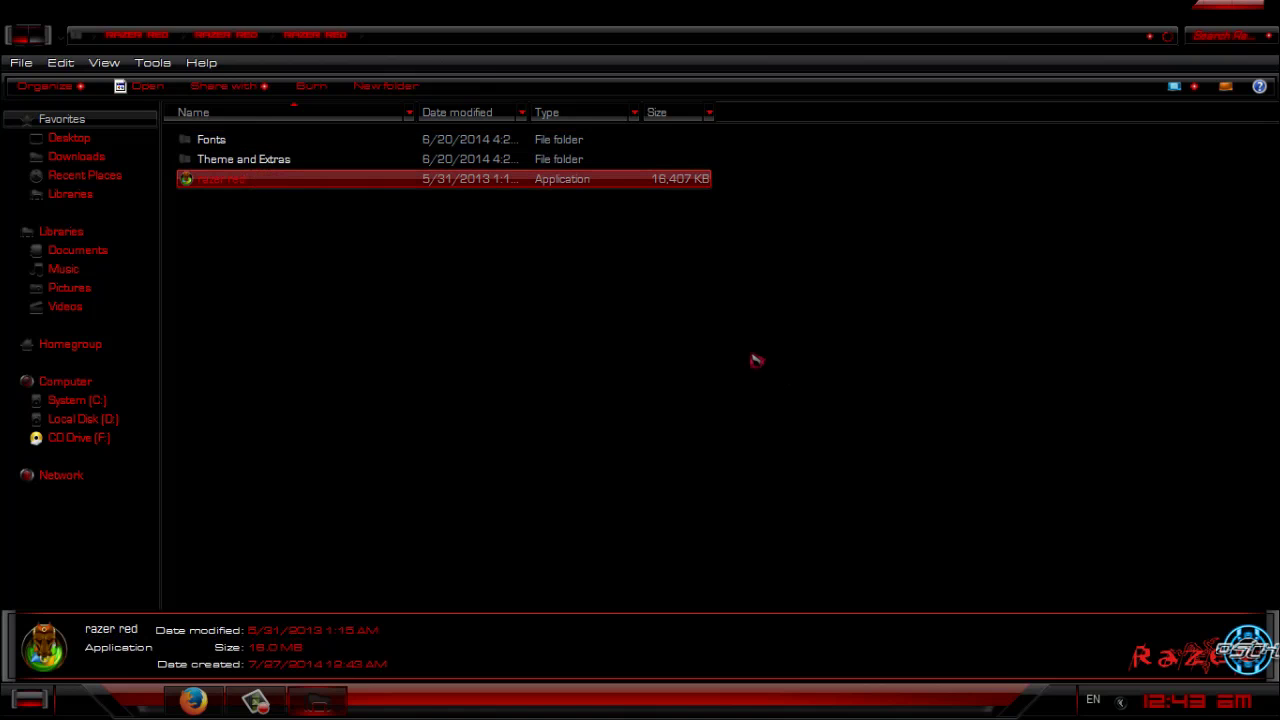
pyautogui.doubleClick(240, 142)
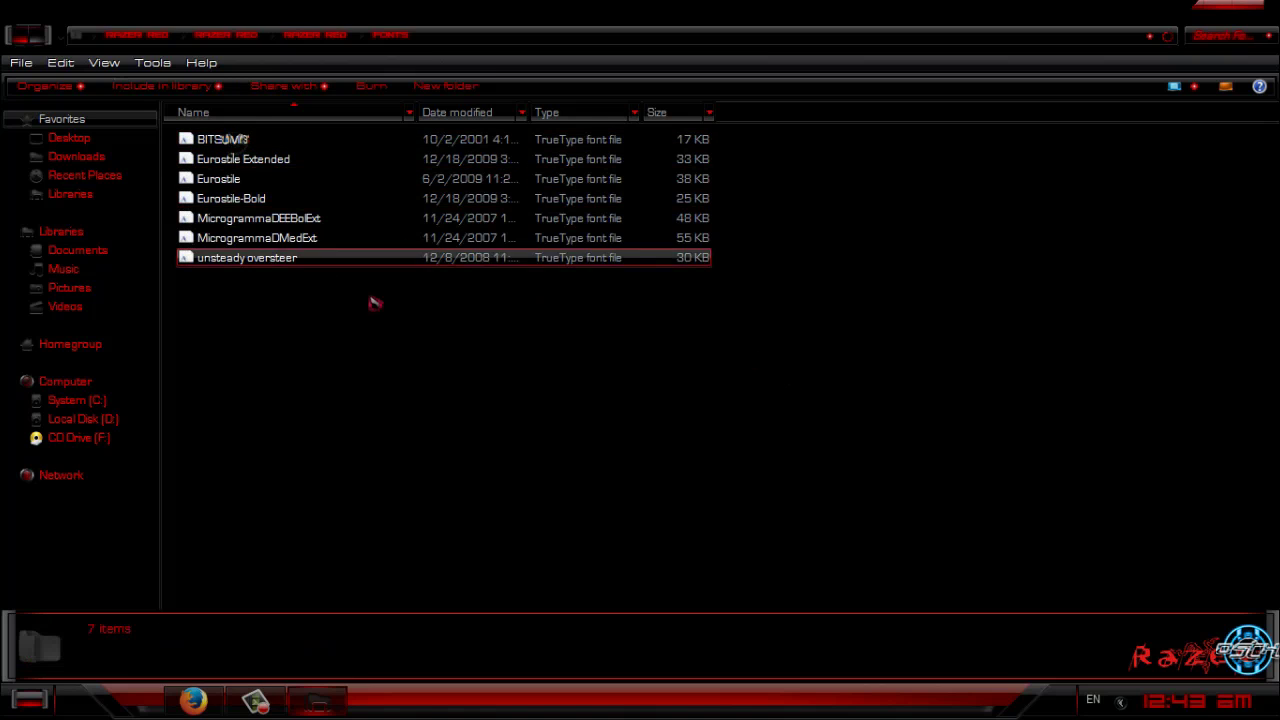
# Install all seven font files in the Fonts folder, declining to replace any fonts already installed
pyautogui.moveTo(378, 302); pyautogui.dragTo(560, 335)
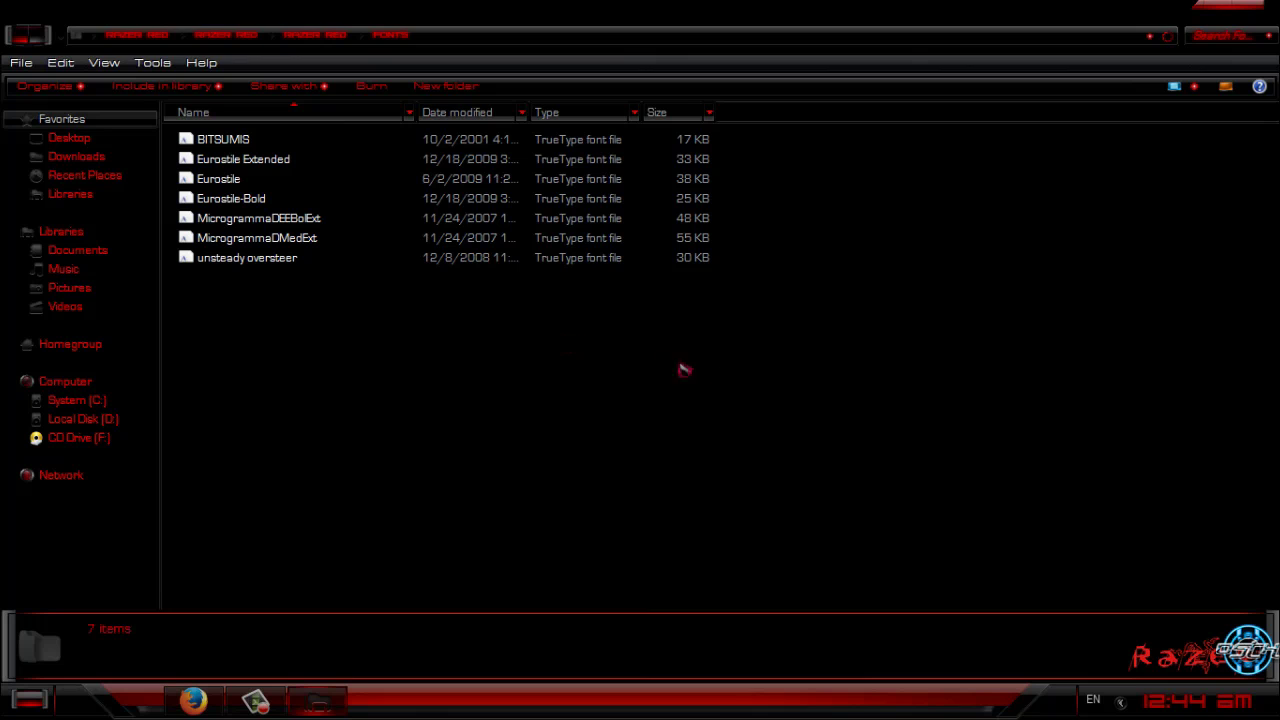
pyautogui.moveTo(722, 366); pyautogui.dragTo(238, 143)
pyautogui.rightClick(237, 141)
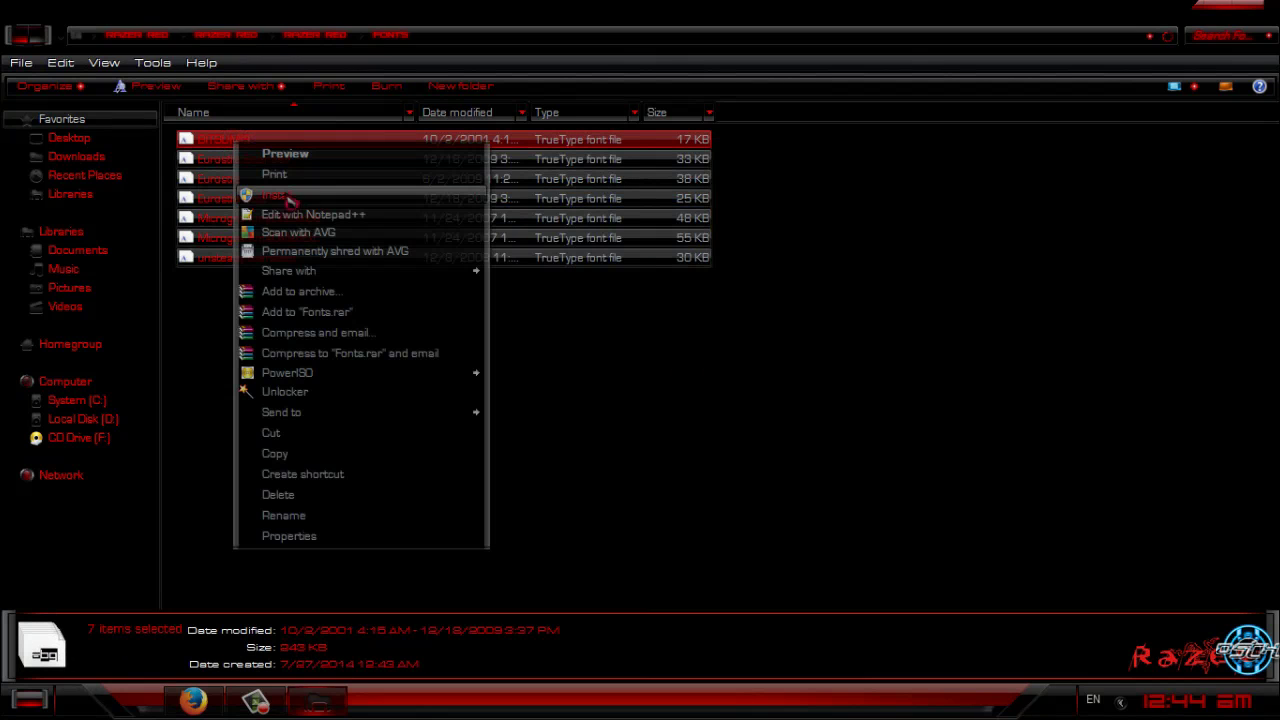
pyautogui.click(403, 194)
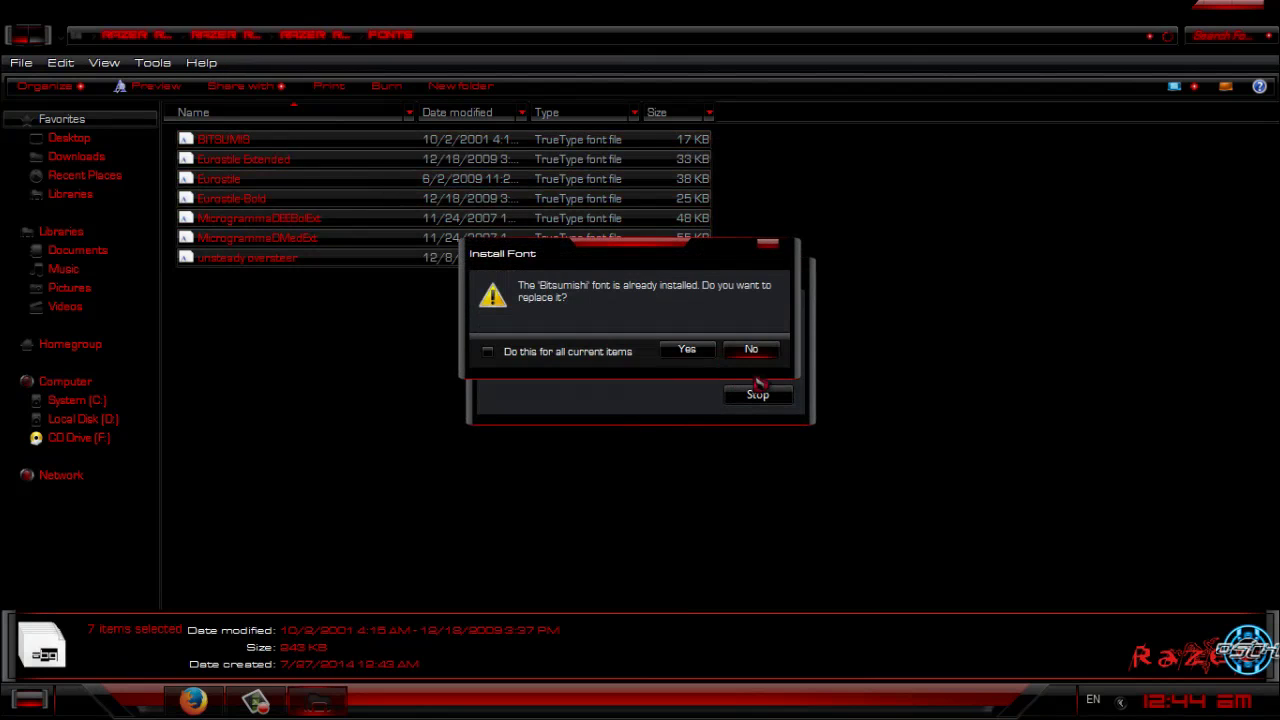
pyautogui.click(750, 350)
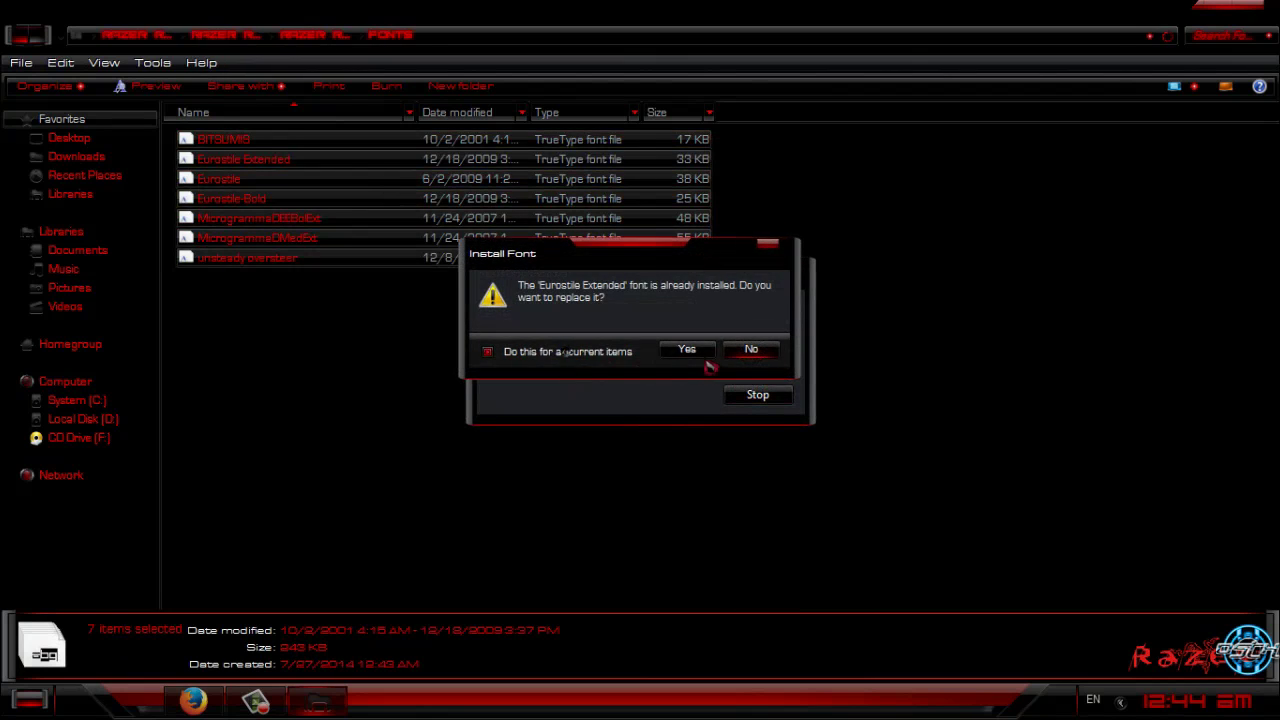
pyautogui.click(748, 352)
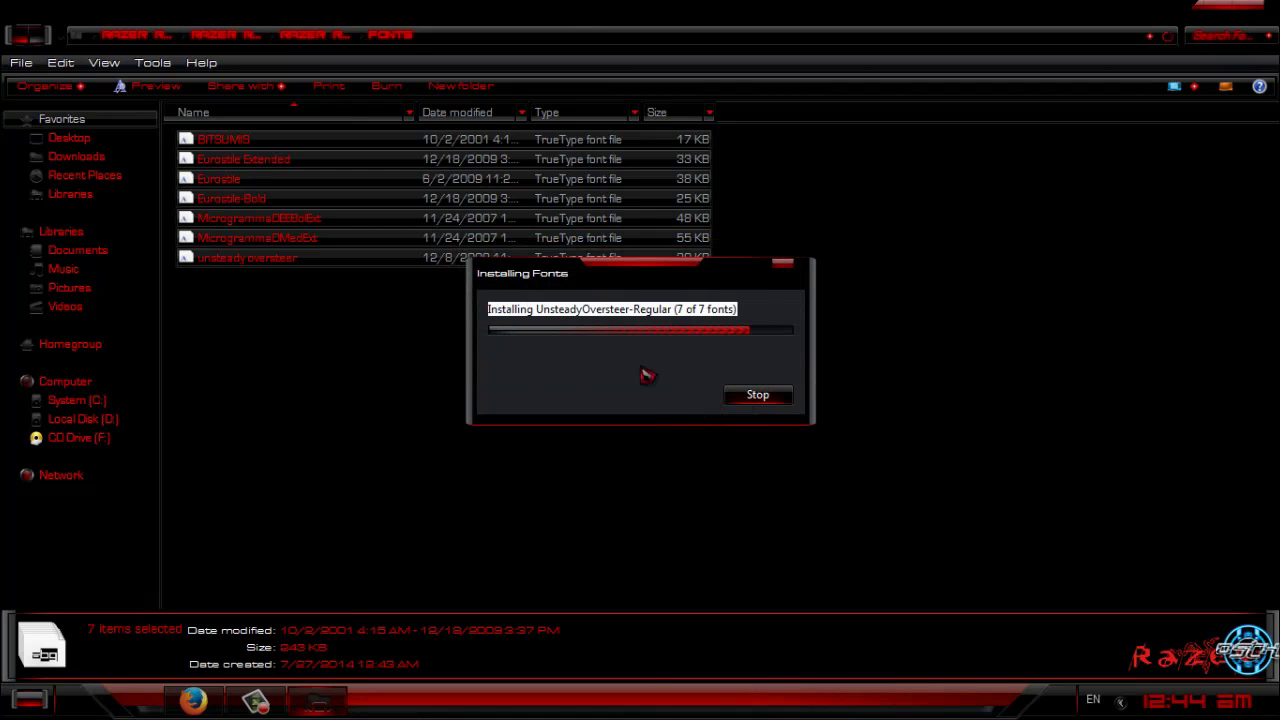
# Run the Full glass application from the Theme and Extras folder and close the folder window
pyautogui.click(24, 38)
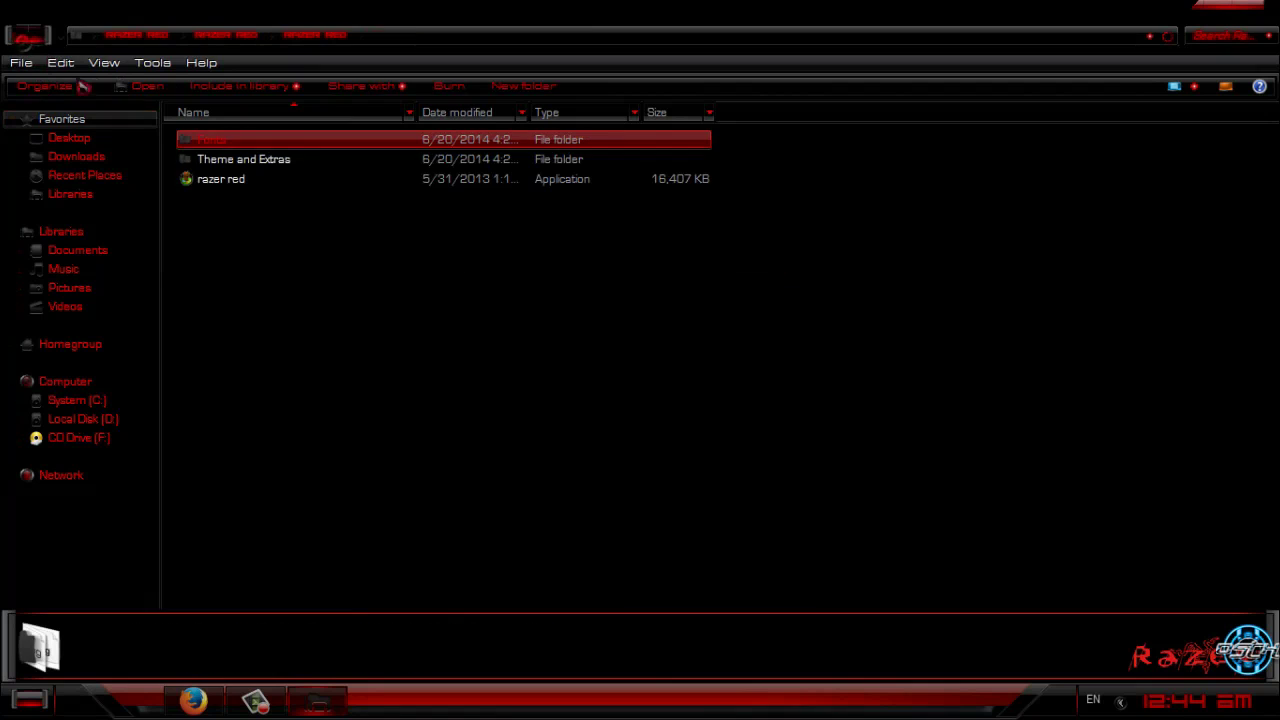
pyautogui.doubleClick(268, 160)
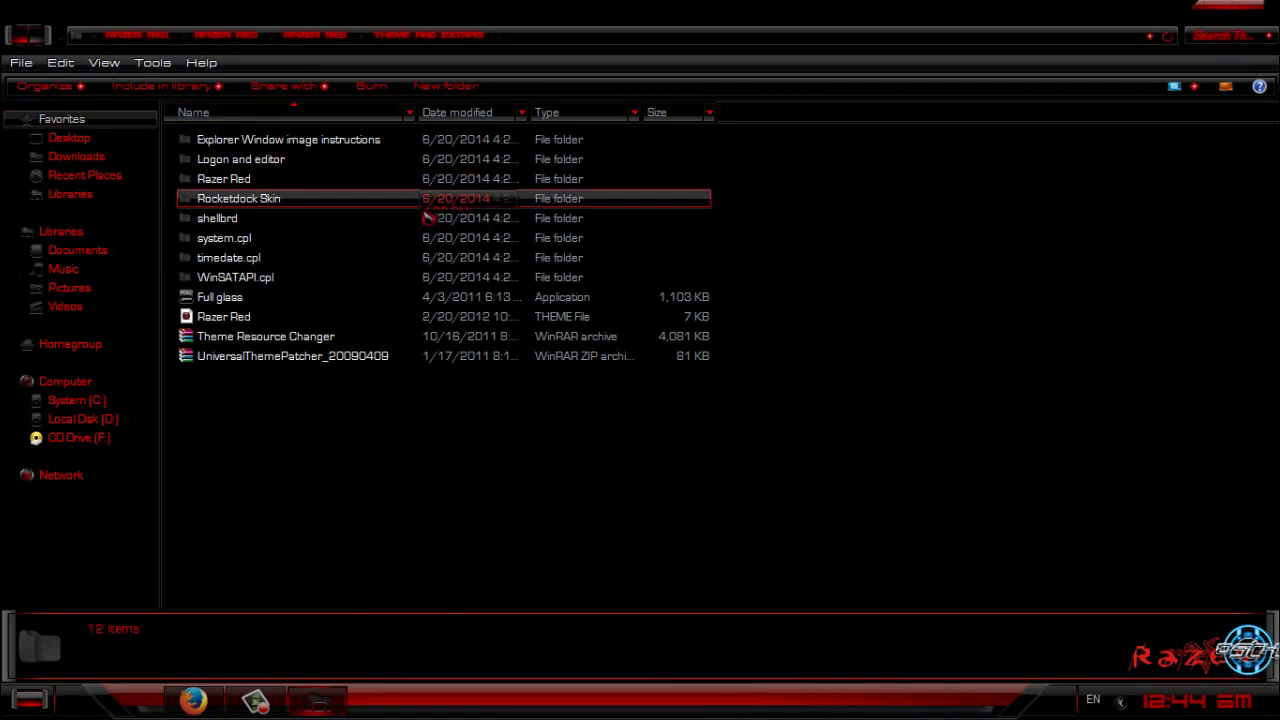
pyautogui.doubleClick(205, 300)
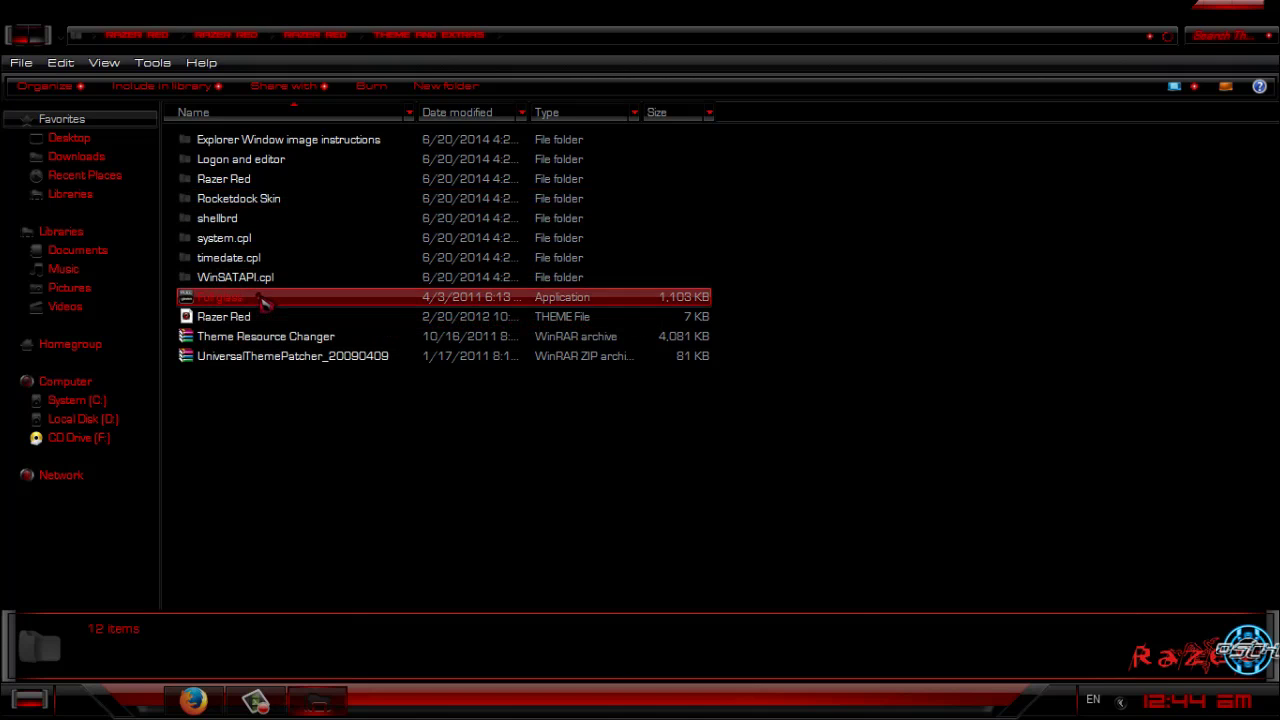
pyautogui.click(693, 369)
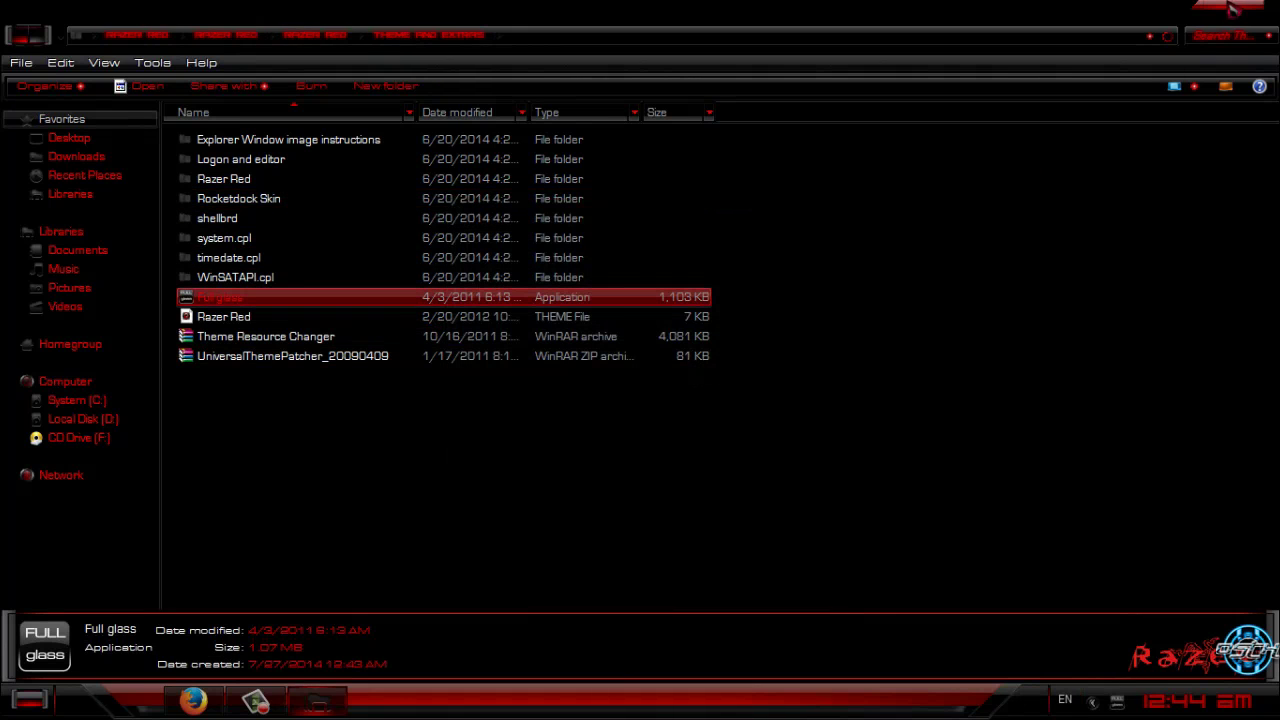
pyautogui.click(1258, 8)
pyautogui.press('super')
pyautogui.click(360, 67)
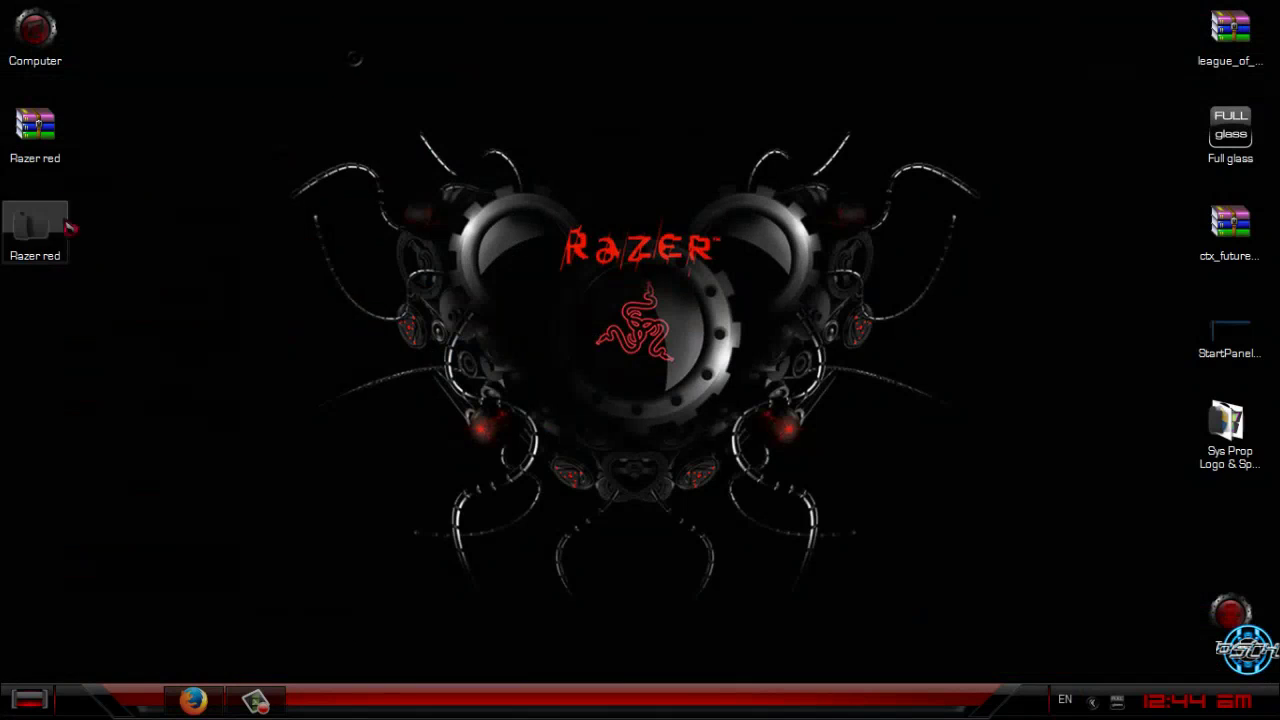
# Reopen the desktop Razer red folder, shrink its window over the wallpaper to view the glass effect, and maximize it again
pyautogui.press('Return')
pyautogui.moveTo(1160, 28); pyautogui.dragTo(803, 119)
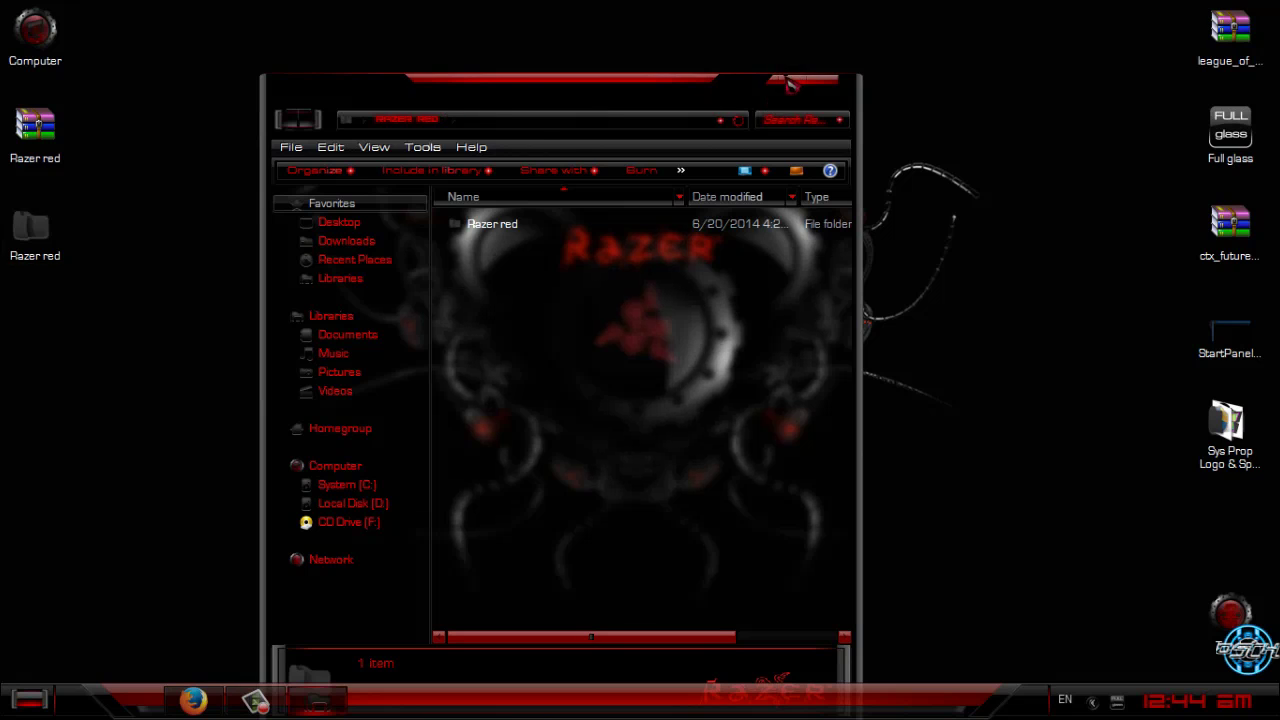
pyautogui.click(792, 80)
# View the logon image from the Logon and editor folder within Theme and Extras in a maximized photo viewer
pyautogui.doubleClick(222, 146)
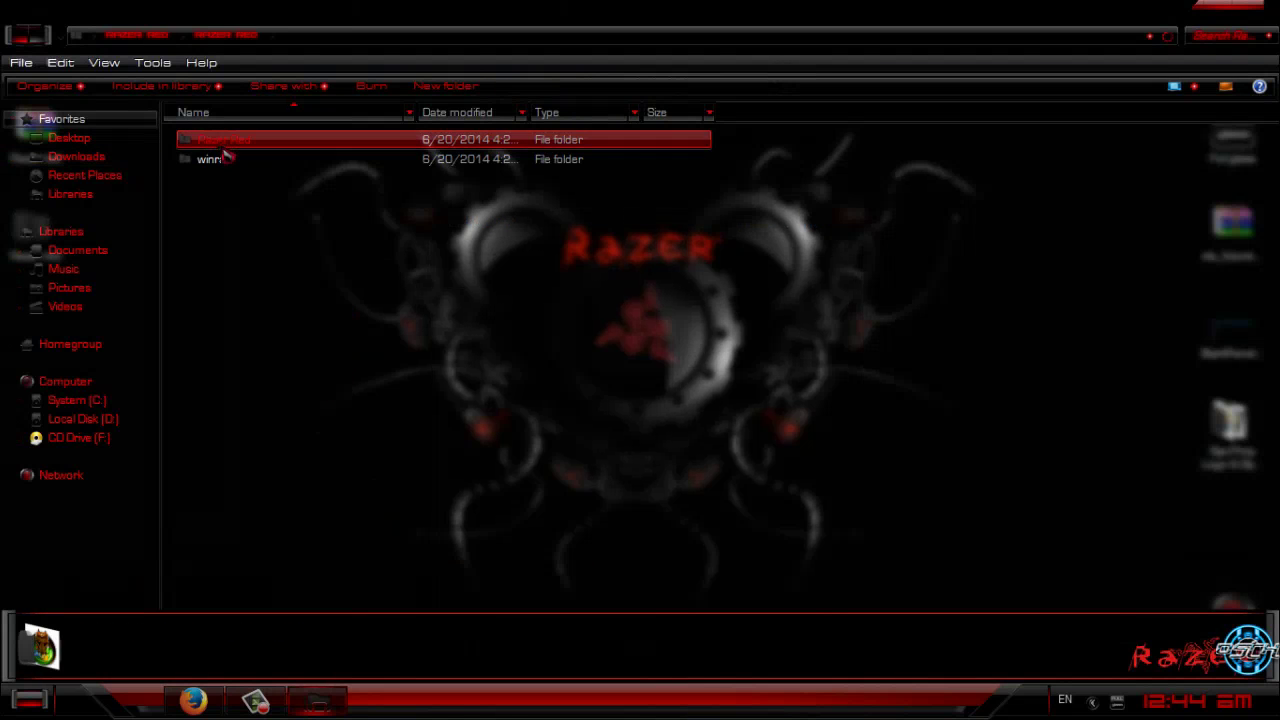
pyautogui.doubleClick(222, 146)
pyautogui.doubleClick(232, 162)
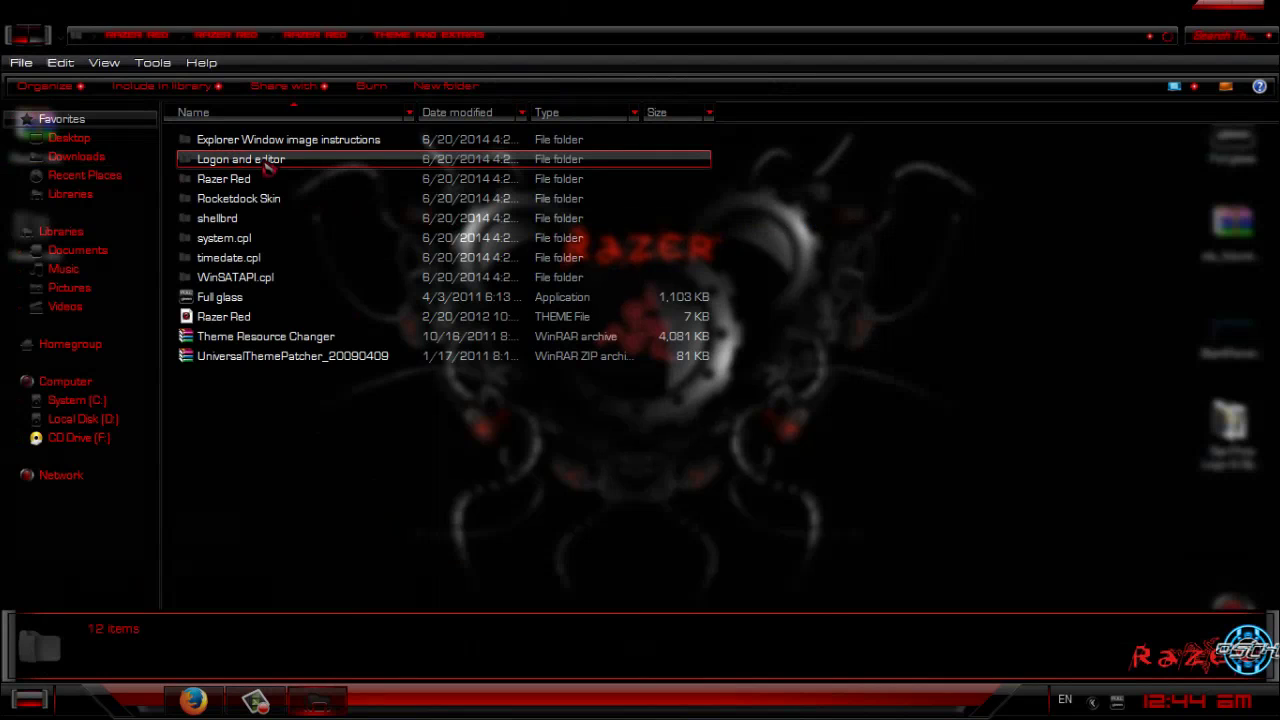
pyautogui.doubleClick(258, 166)
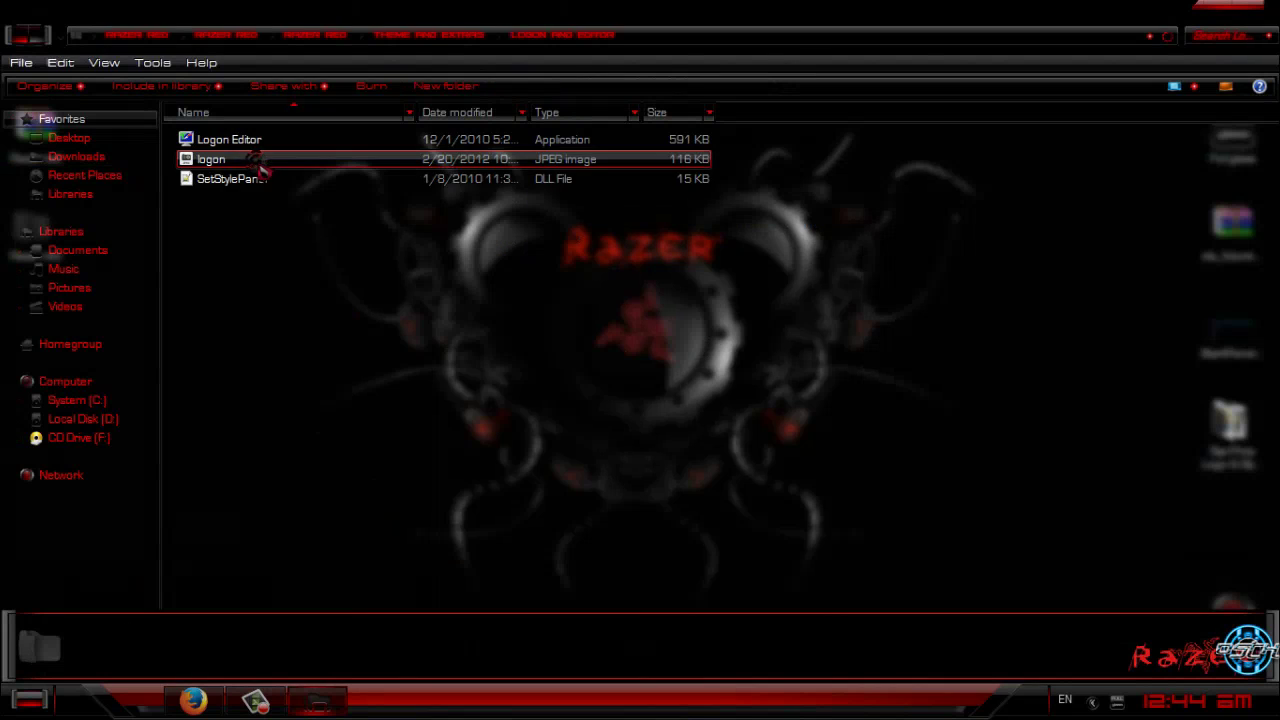
pyautogui.doubleClick(228, 159)
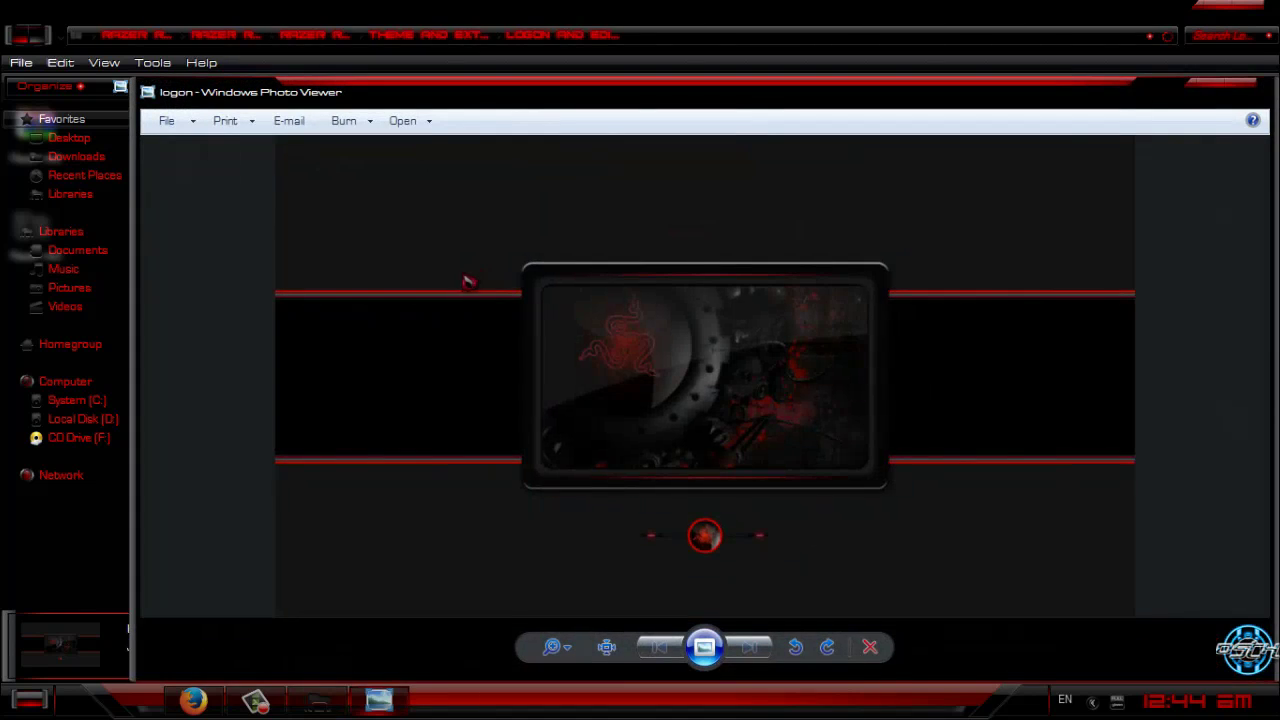
pyautogui.click(1210, 90)
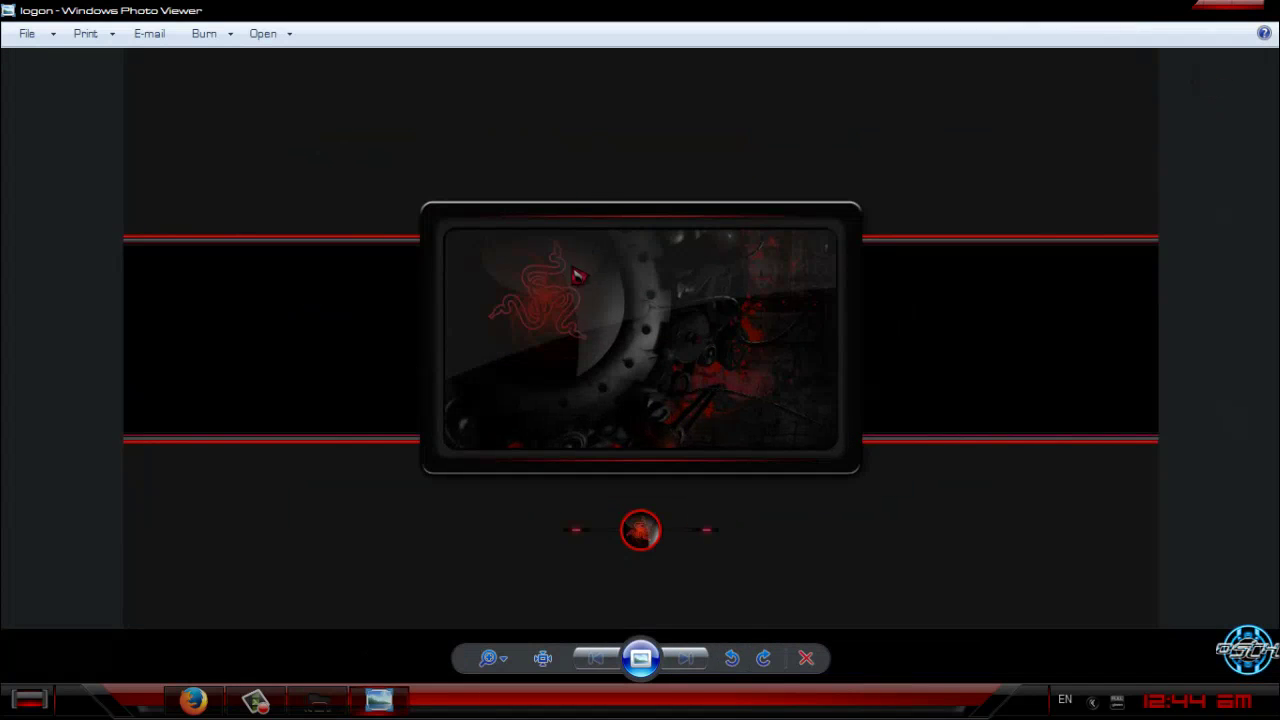
# Close the logon image, look at the Logon Editor application's interface, and close it to return to the Theme and Extras folder
pyautogui.click(1240, 8)
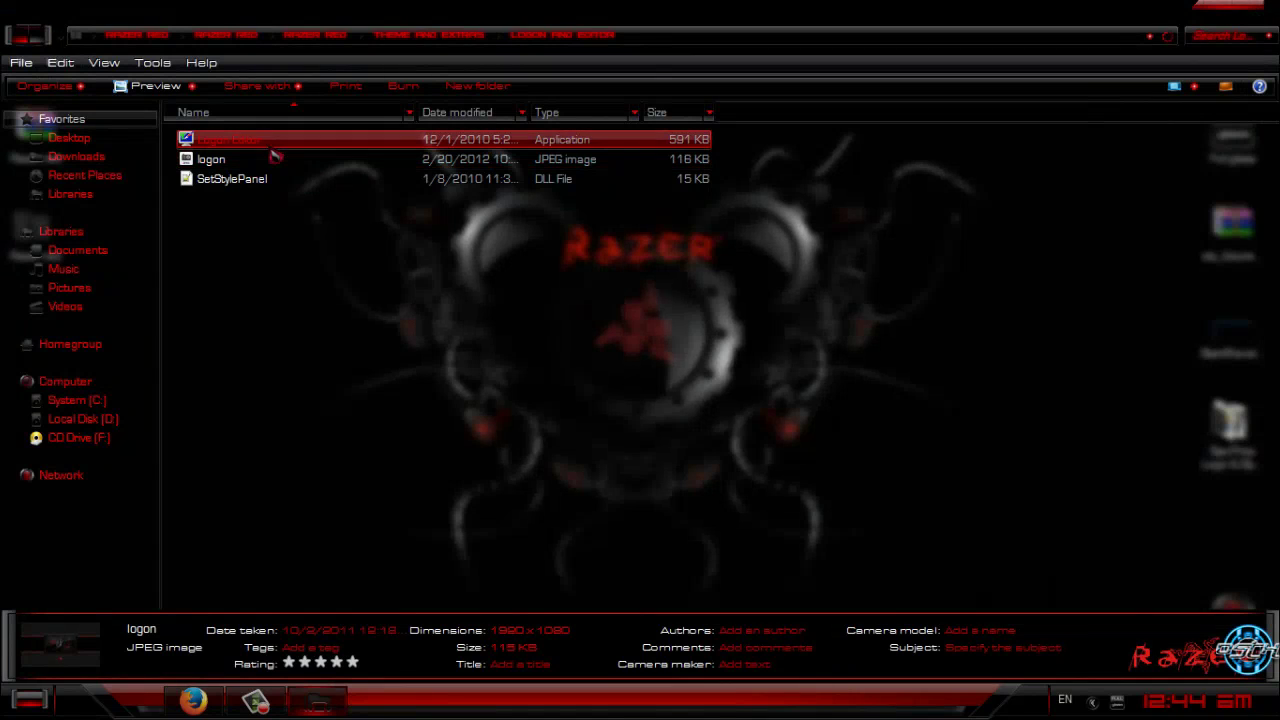
pyautogui.doubleClick(262, 140)
pyautogui.click(692, 368)
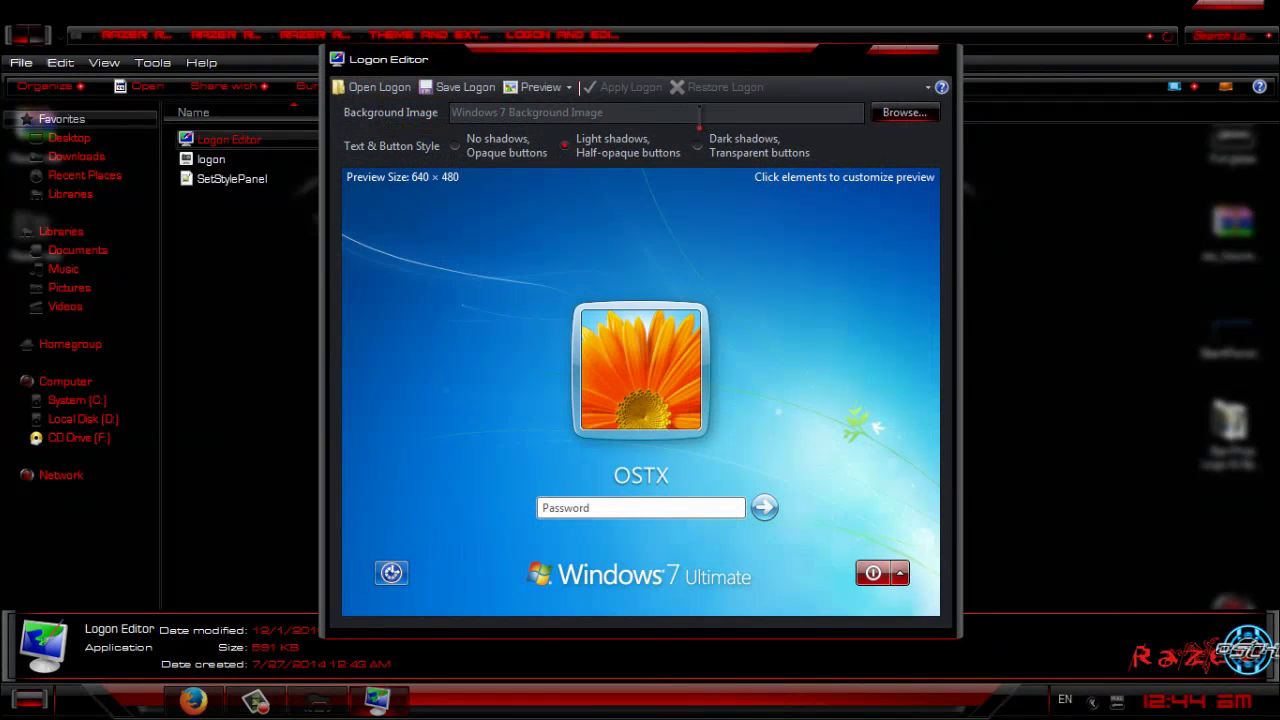
pyautogui.click(924, 56)
pyautogui.click(22, 38)
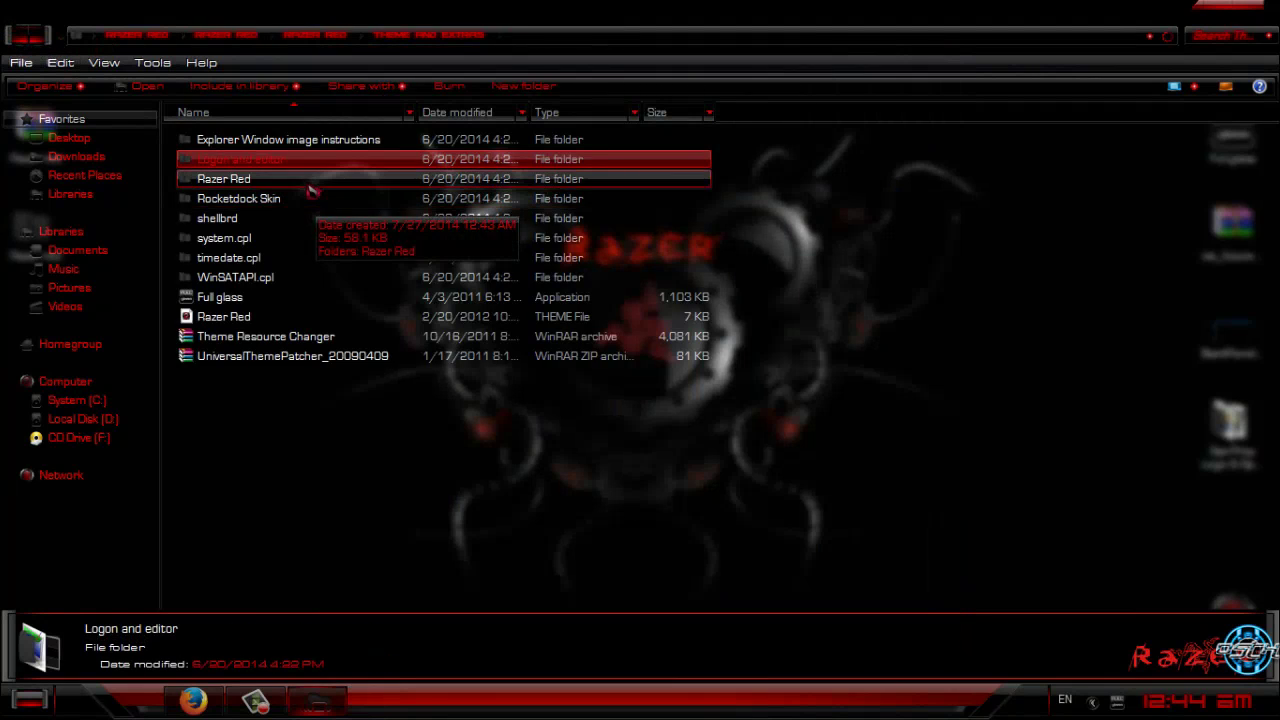
# Copy the Razer Red skin folder from the Rocketdock Skin folder
pyautogui.doubleClick(300, 199)
pyautogui.doubleClick(251, 139)
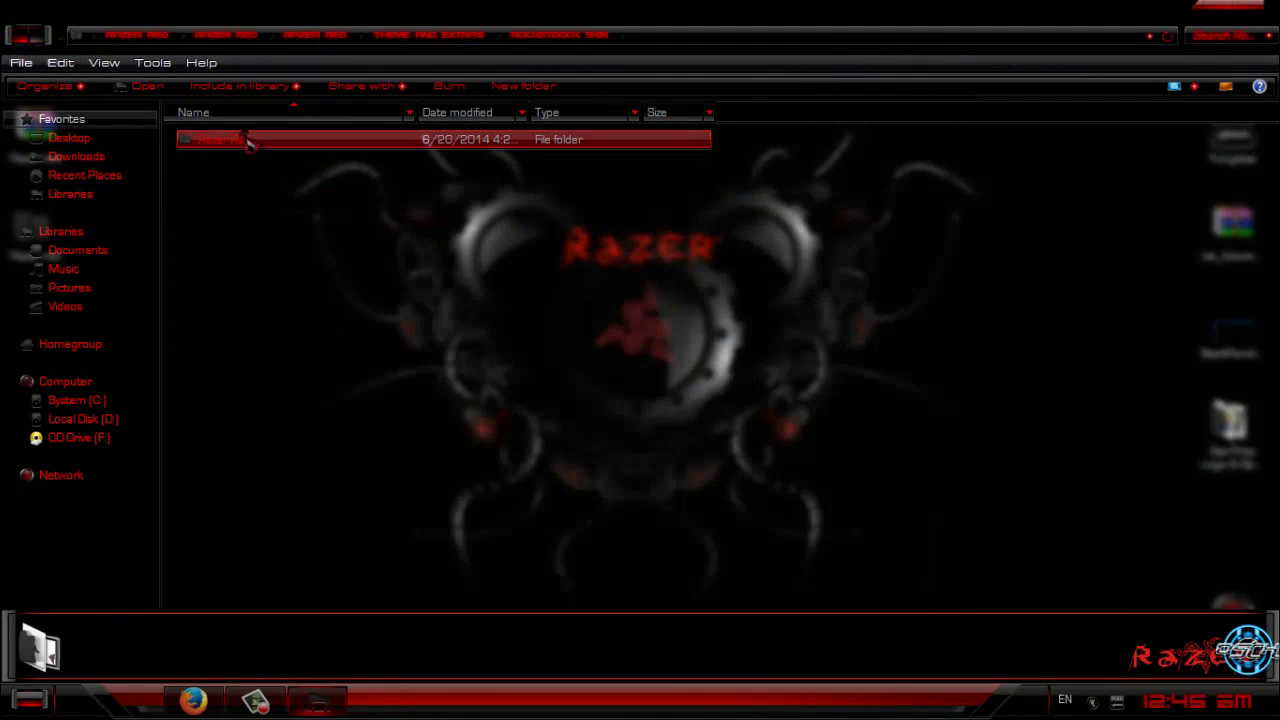
pyautogui.click(22, 38)
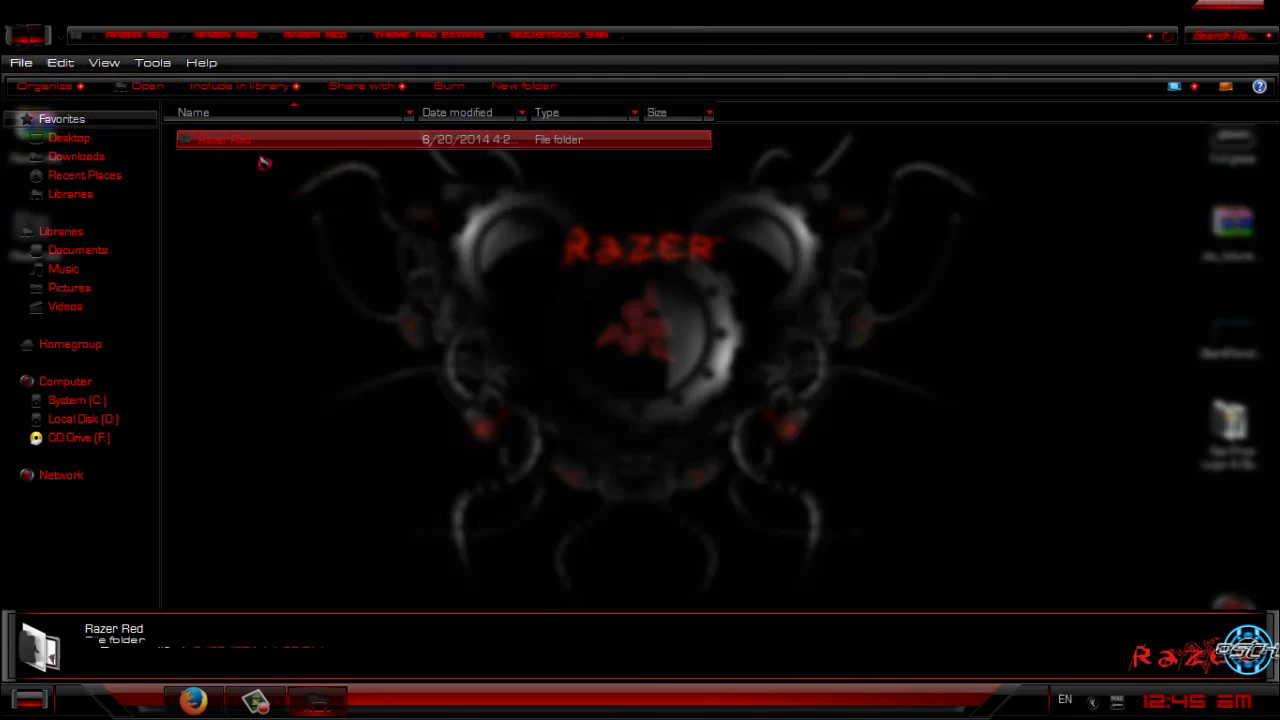
pyautogui.rightClick(265, 150)
pyautogui.click(329, 566)
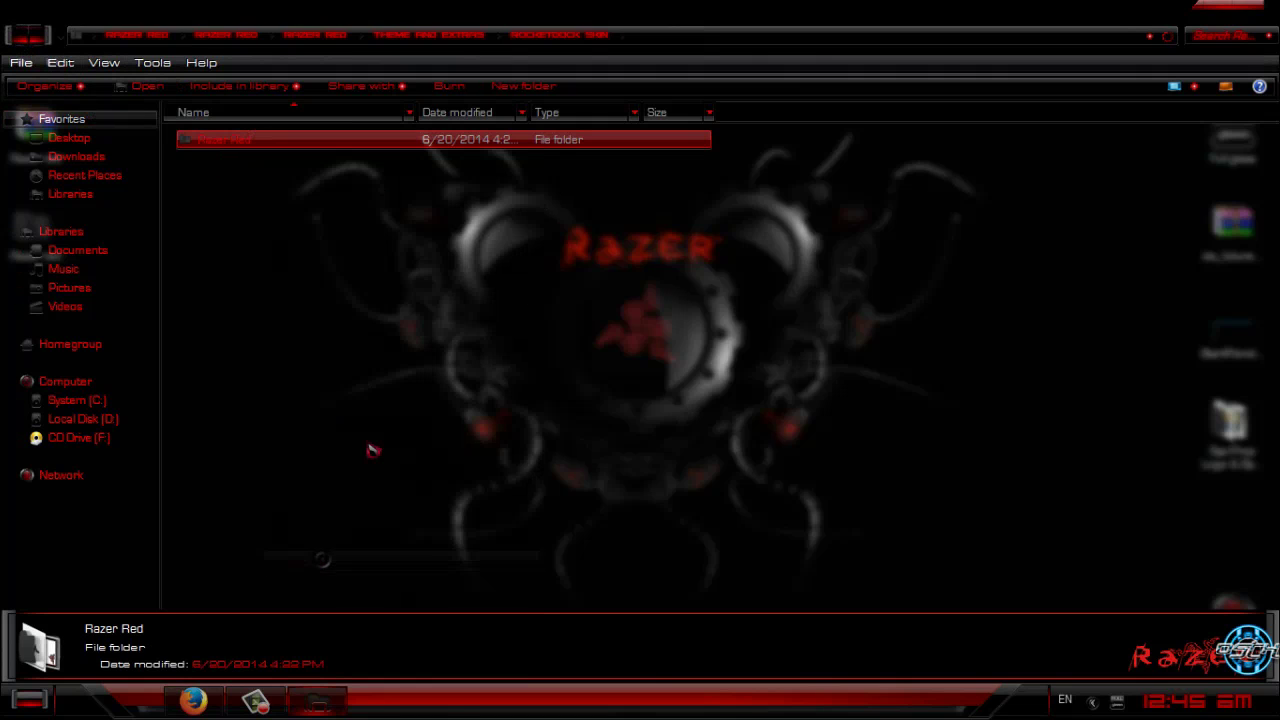
pyautogui.click(371, 447)
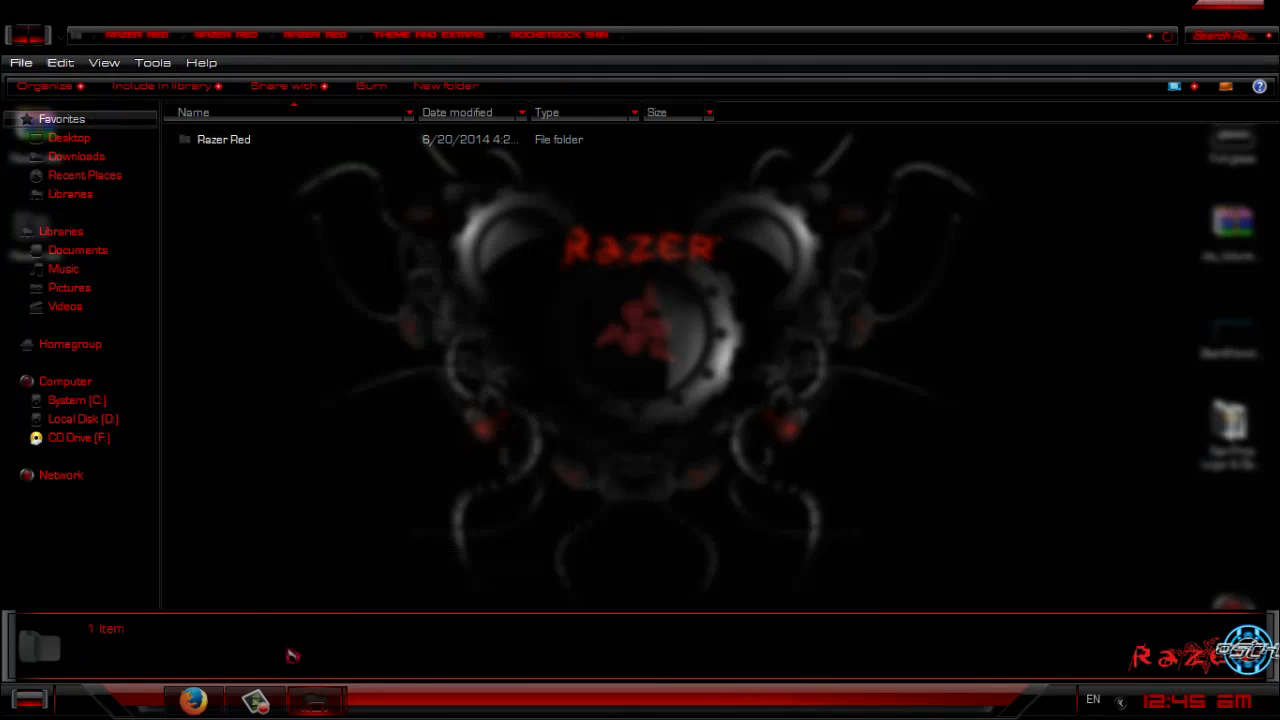
# Paste the skin folder into the Skins folder of the RocketDock program directory and close the folder windows
pyautogui.moveTo(315, 704)
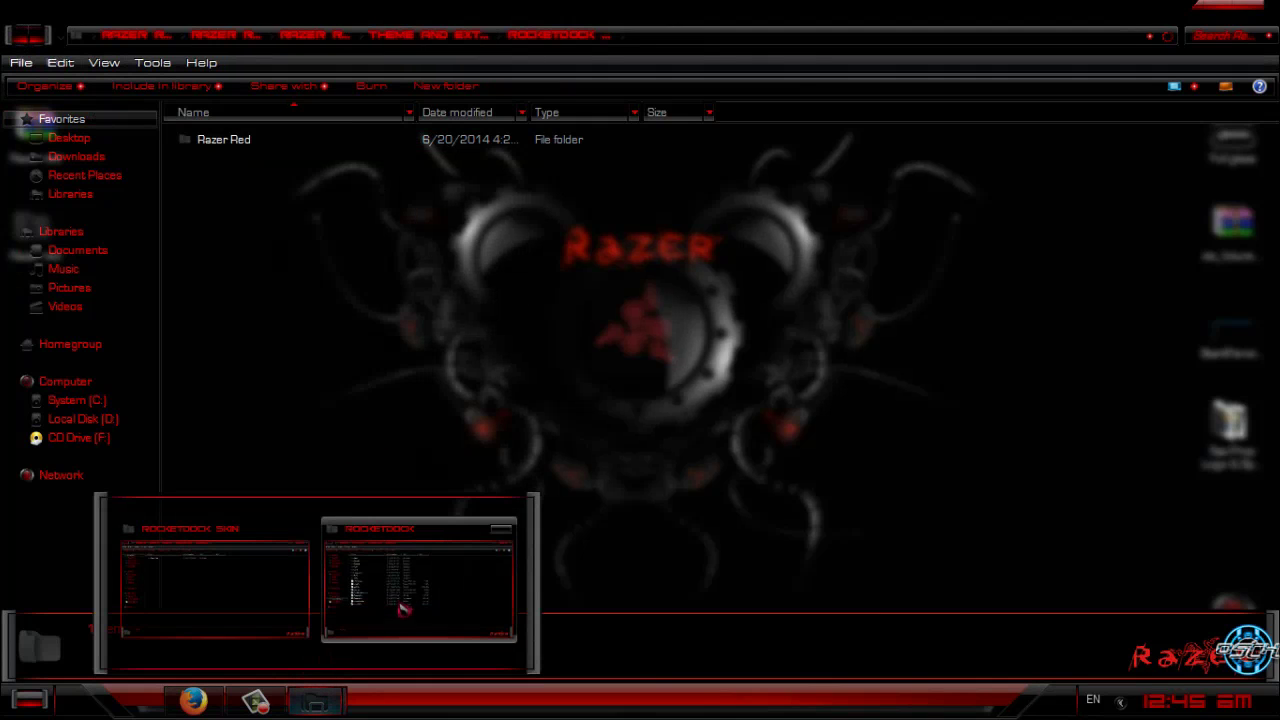
pyautogui.click(403, 606)
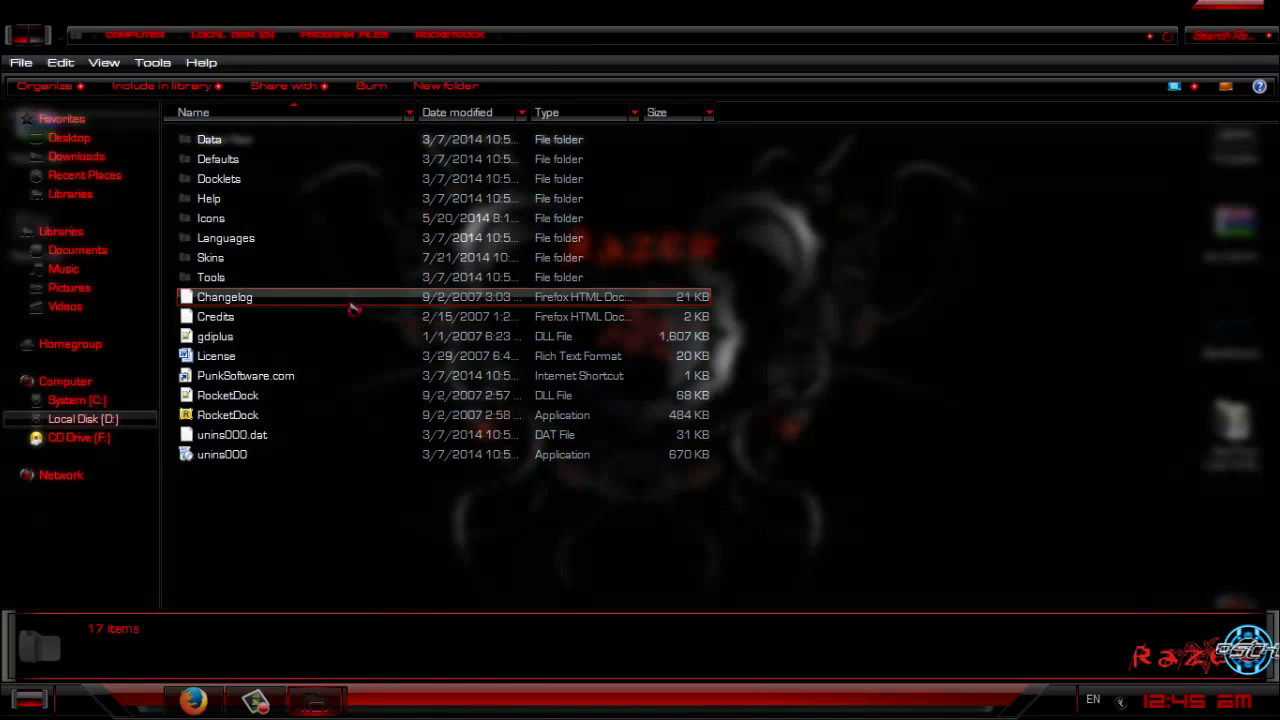
pyautogui.doubleClick(220, 258)
pyautogui.rightClick(741, 277)
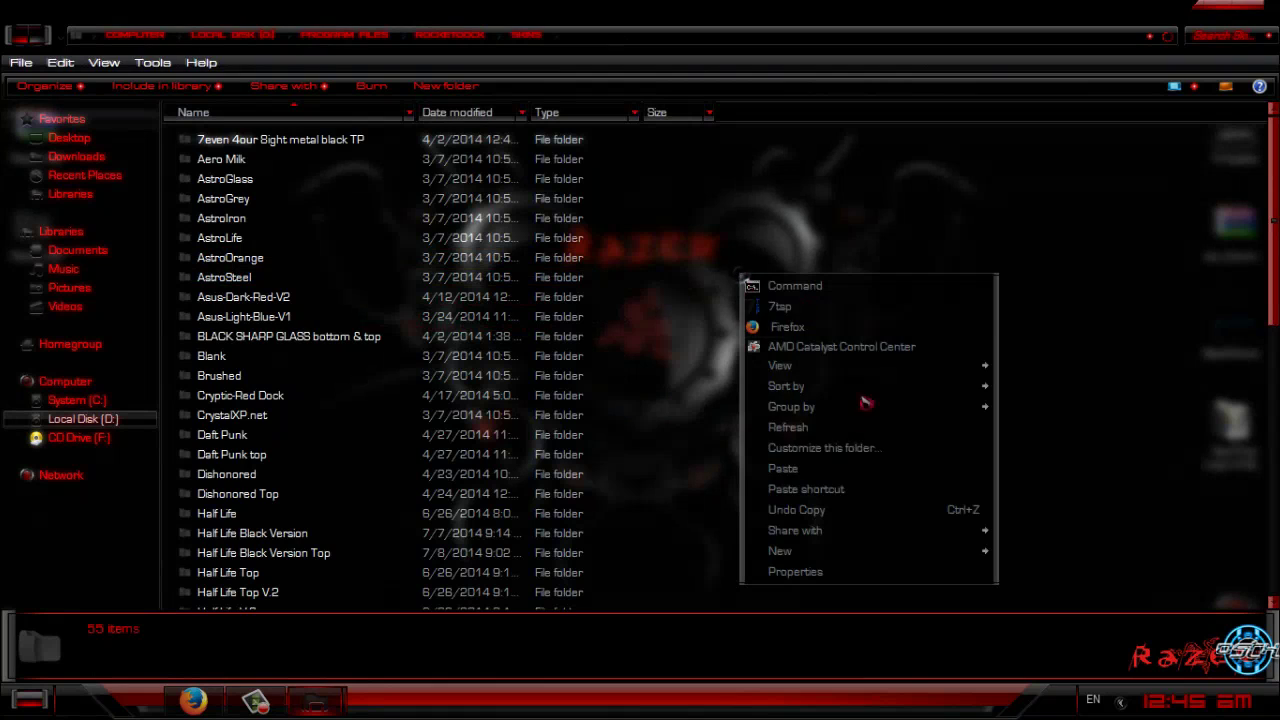
pyautogui.click(815, 469)
pyautogui.click(710, 537)
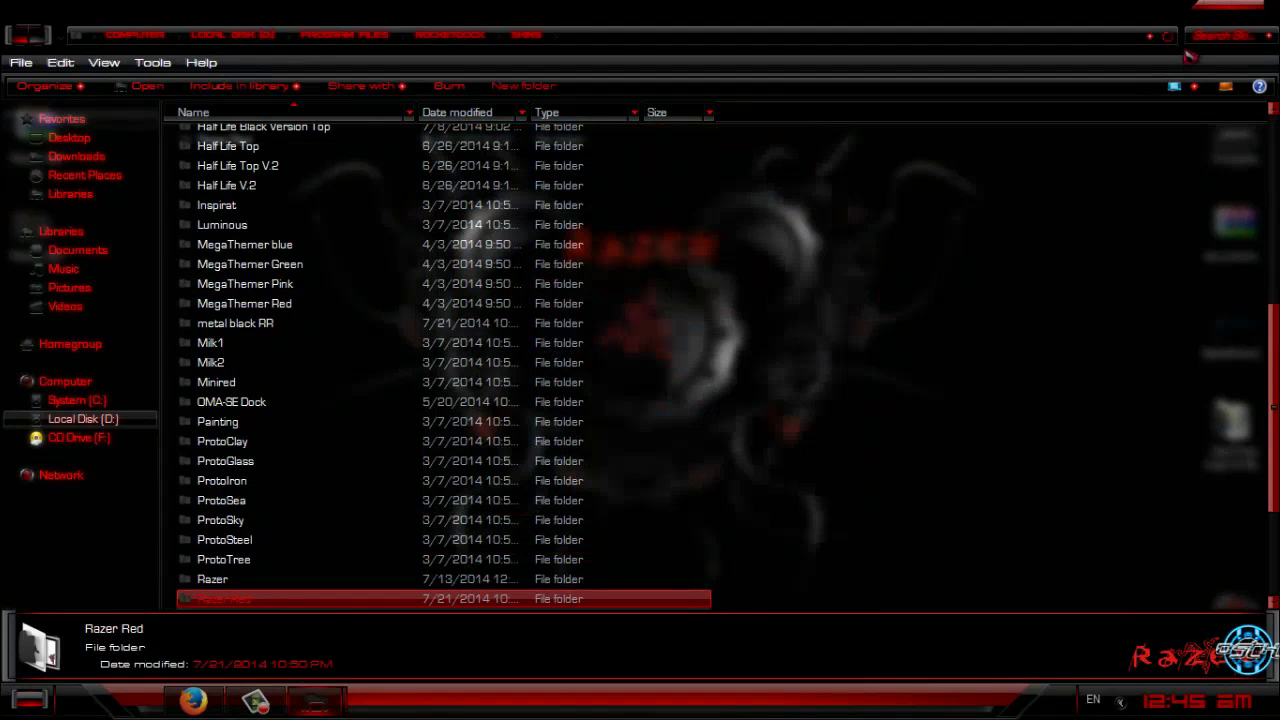
pyautogui.press('Return')
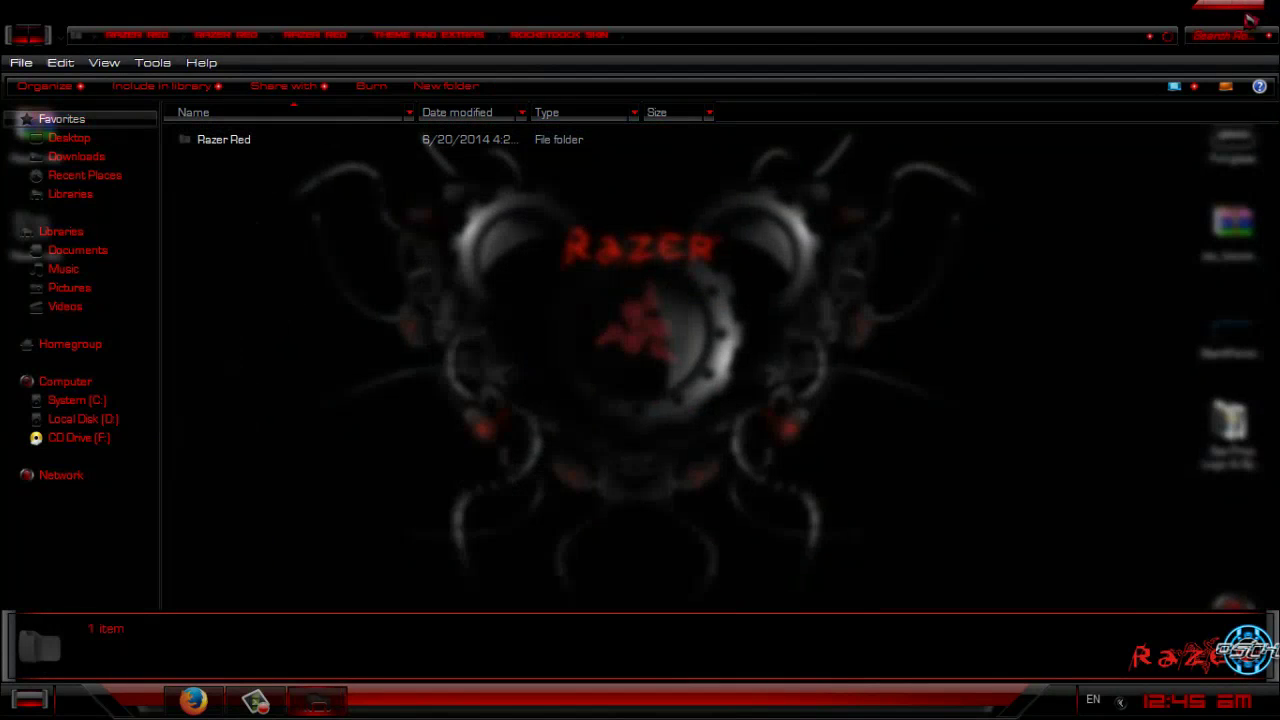
pyautogui.click(1250, 20)
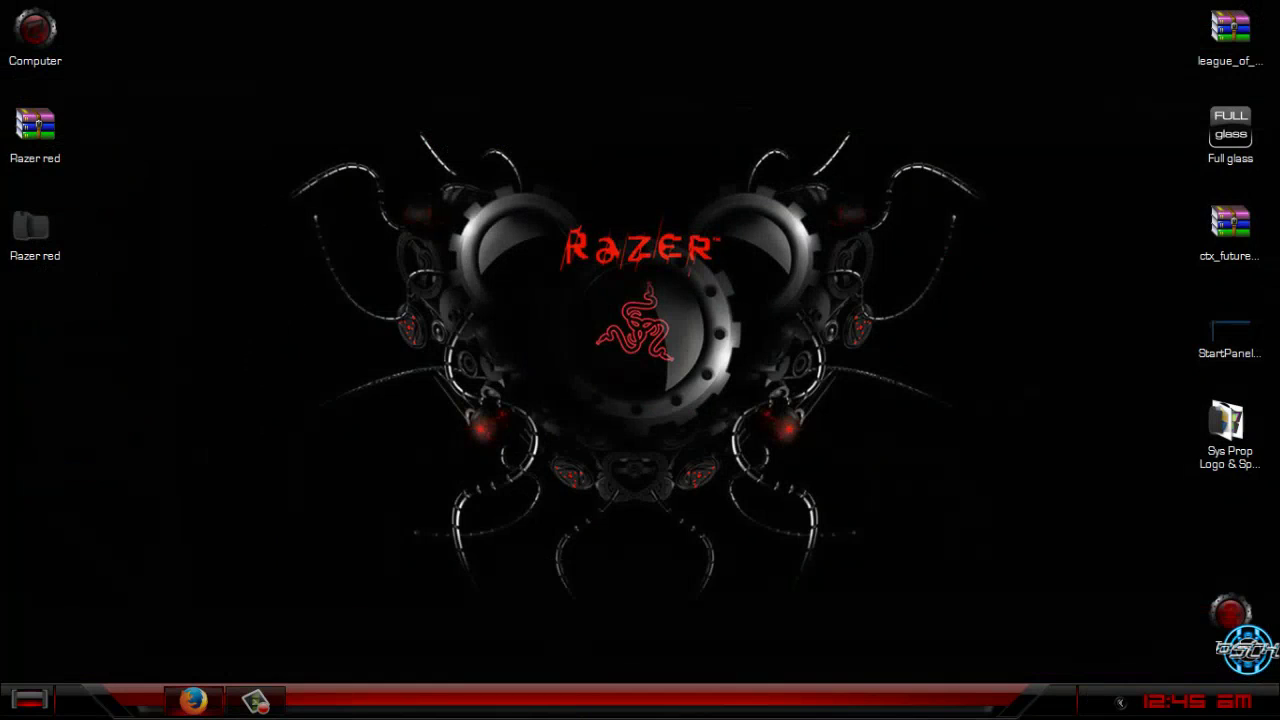
# Set the dock's theme to Razer Red in the Dock Settings and apply it
pyautogui.moveTo(686, 615)
pyautogui.rightClick(530, 608)
pyautogui.click(592, 521)
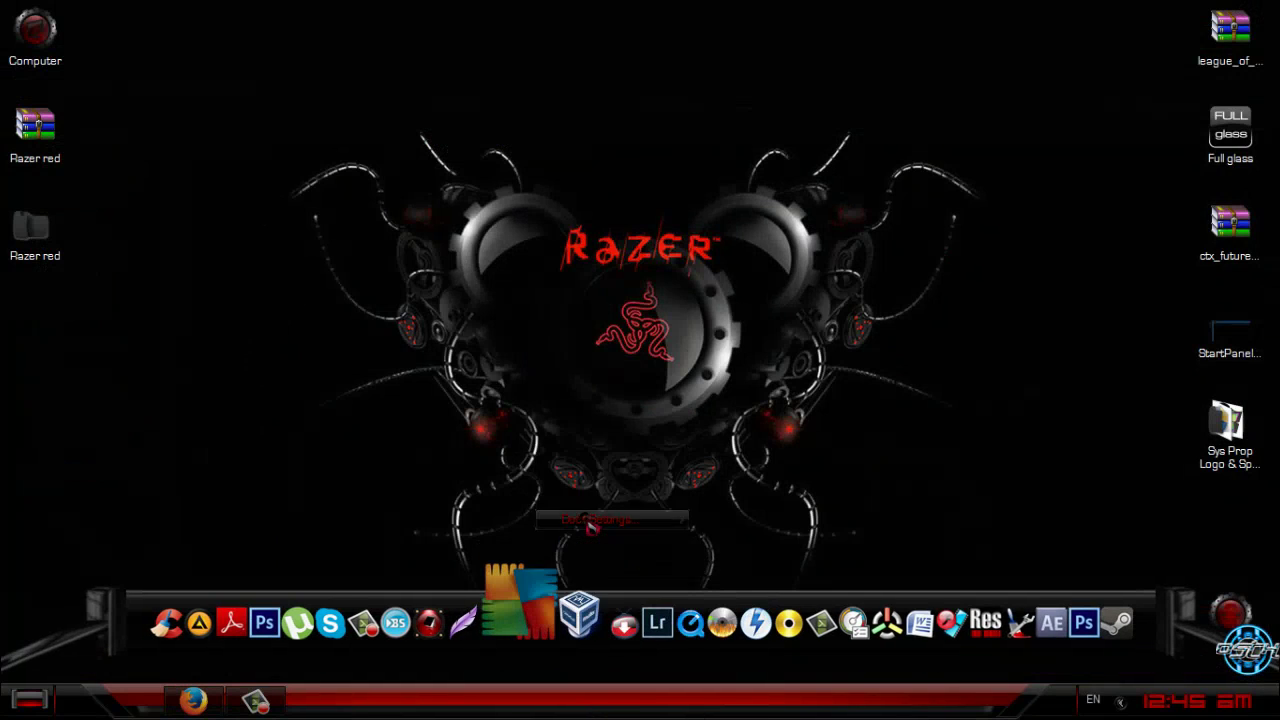
pyautogui.click(577, 212)
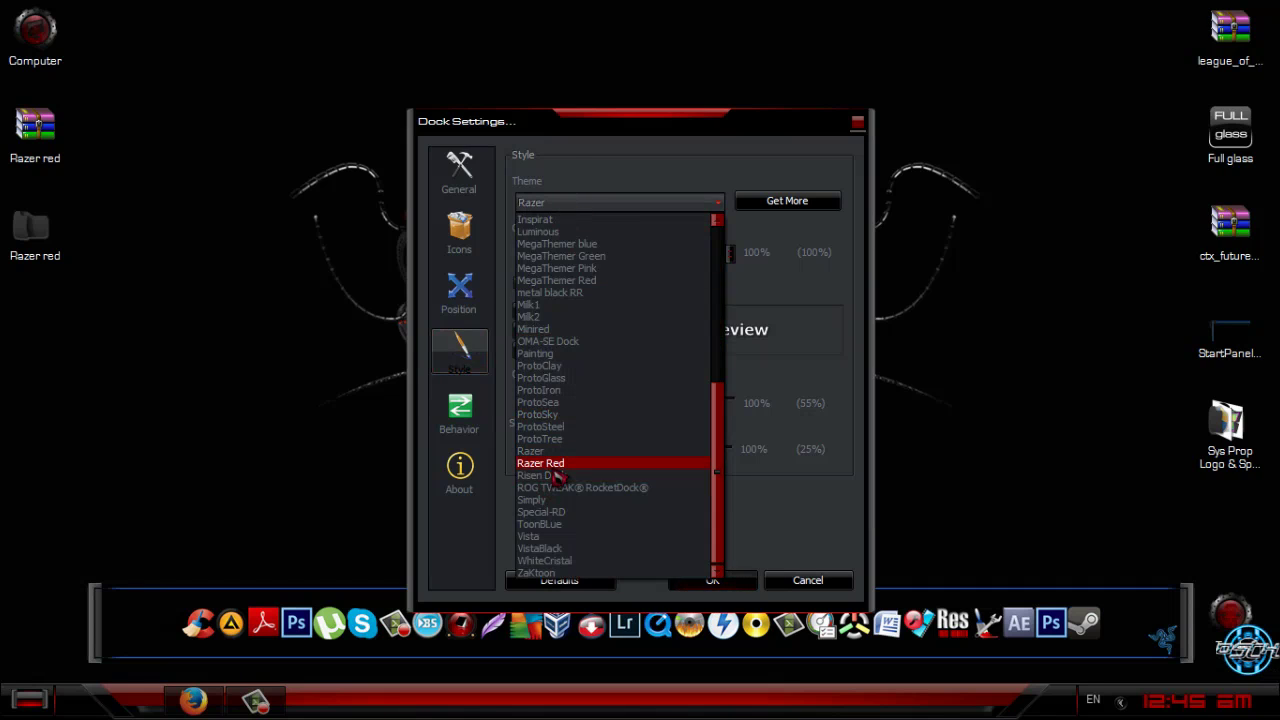
pyautogui.click(550, 464)
pyautogui.click(712, 580)
# Reopen the desktop Razer red folder and inspect the 1050 image in the shellbrd folder within Theme and Extras
pyautogui.doubleClick(33, 228)
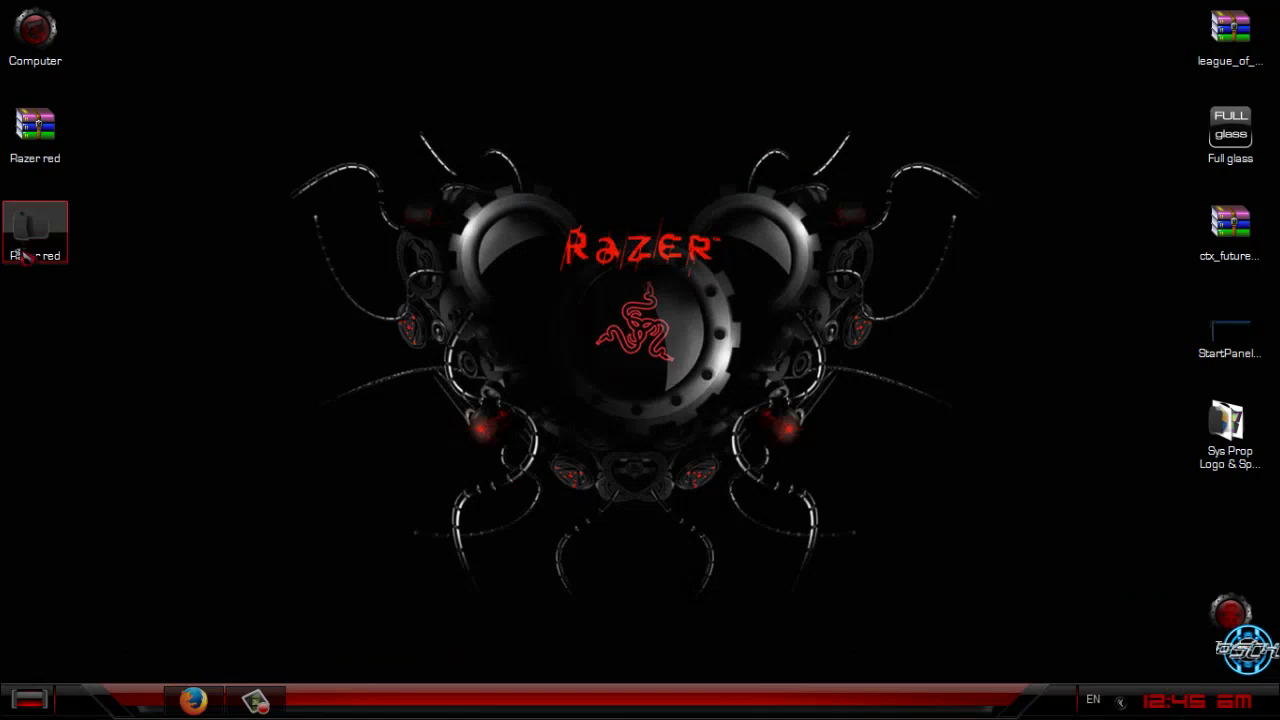
pyautogui.doubleClick(288, 140)
pyautogui.doubleClick(288, 140)
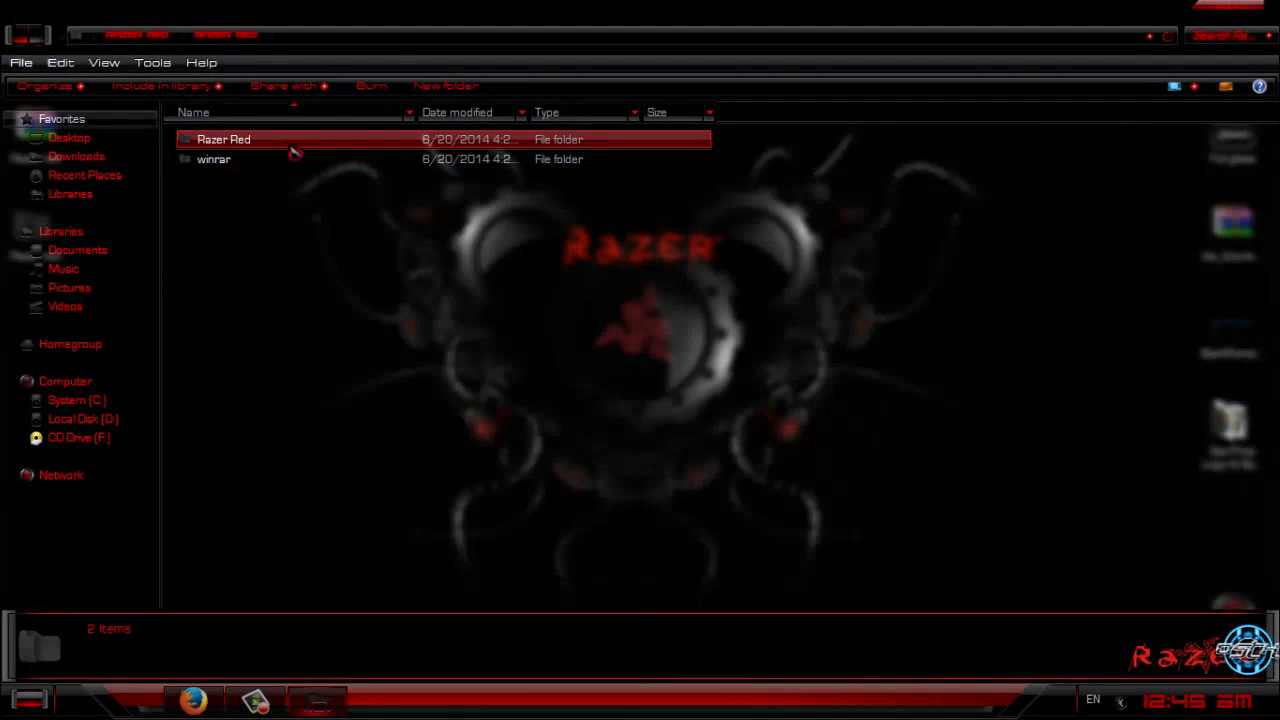
pyautogui.doubleClick(290, 159)
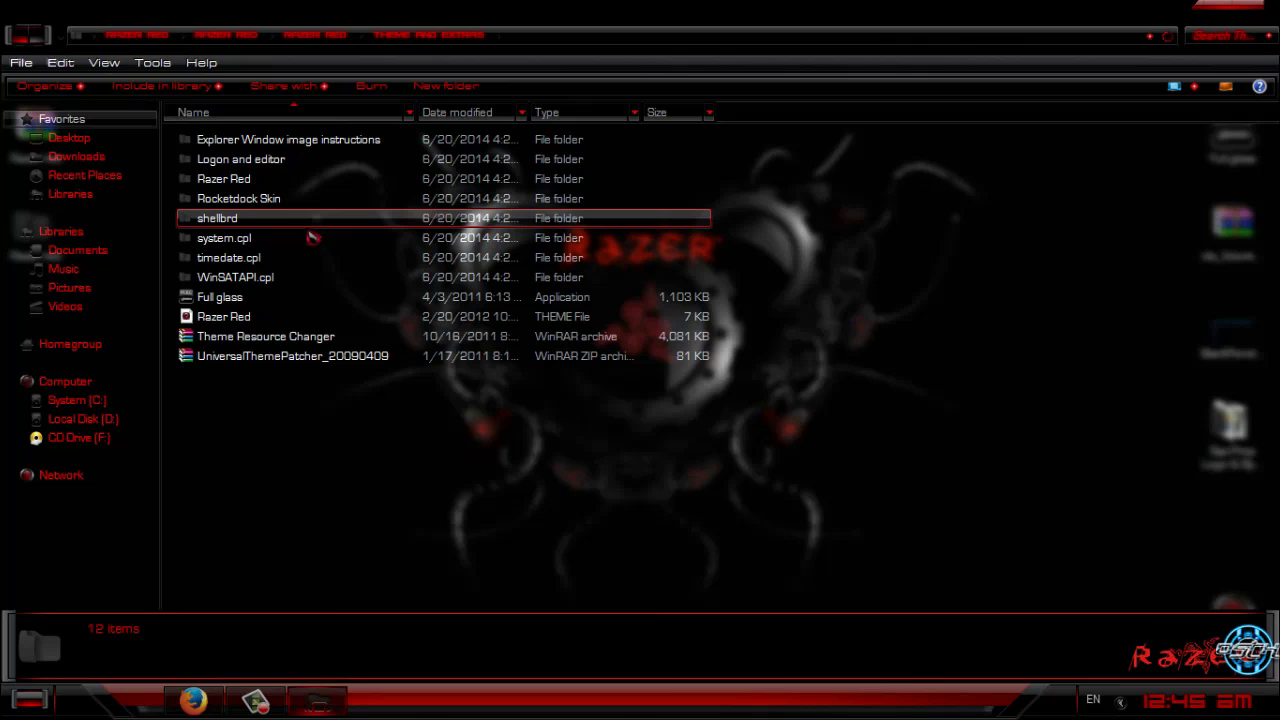
pyautogui.doubleClick(289, 222)
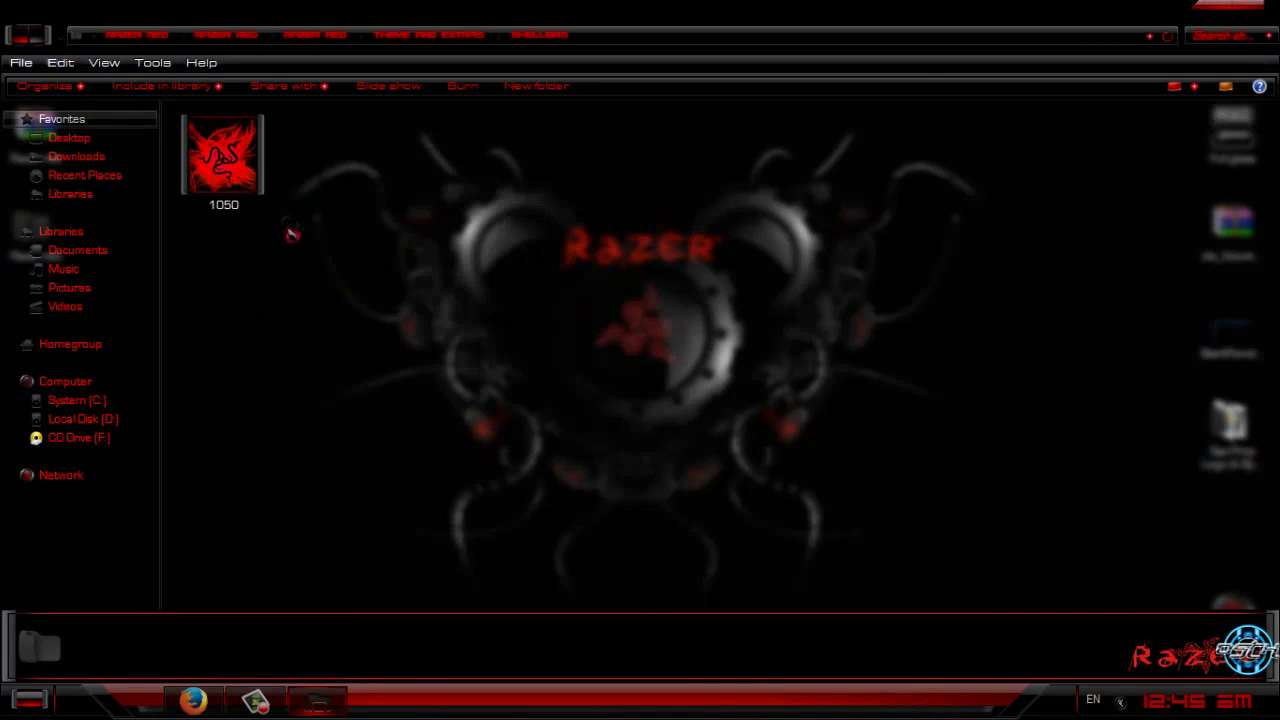
pyautogui.click(240, 190)
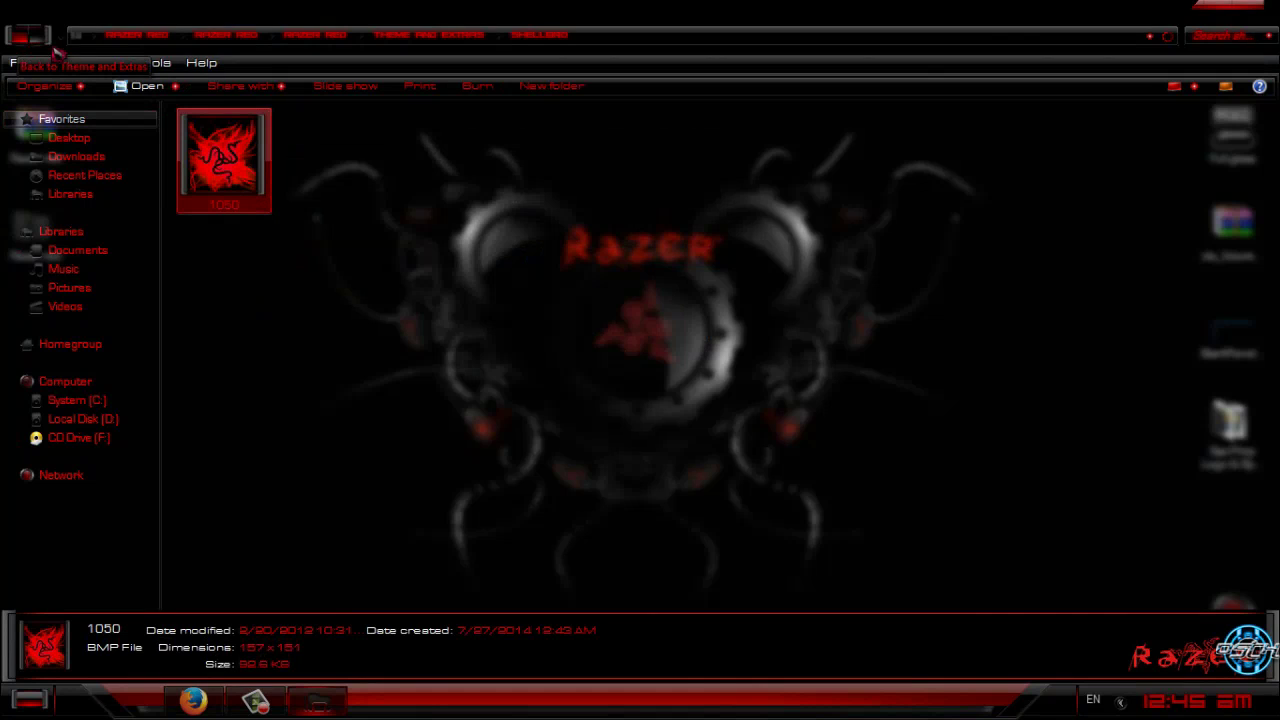
# Refresh the shellbrd folder view and return to the Theme and Extras folder
pyautogui.rightClick(368, 162)
pyautogui.click(468, 306)
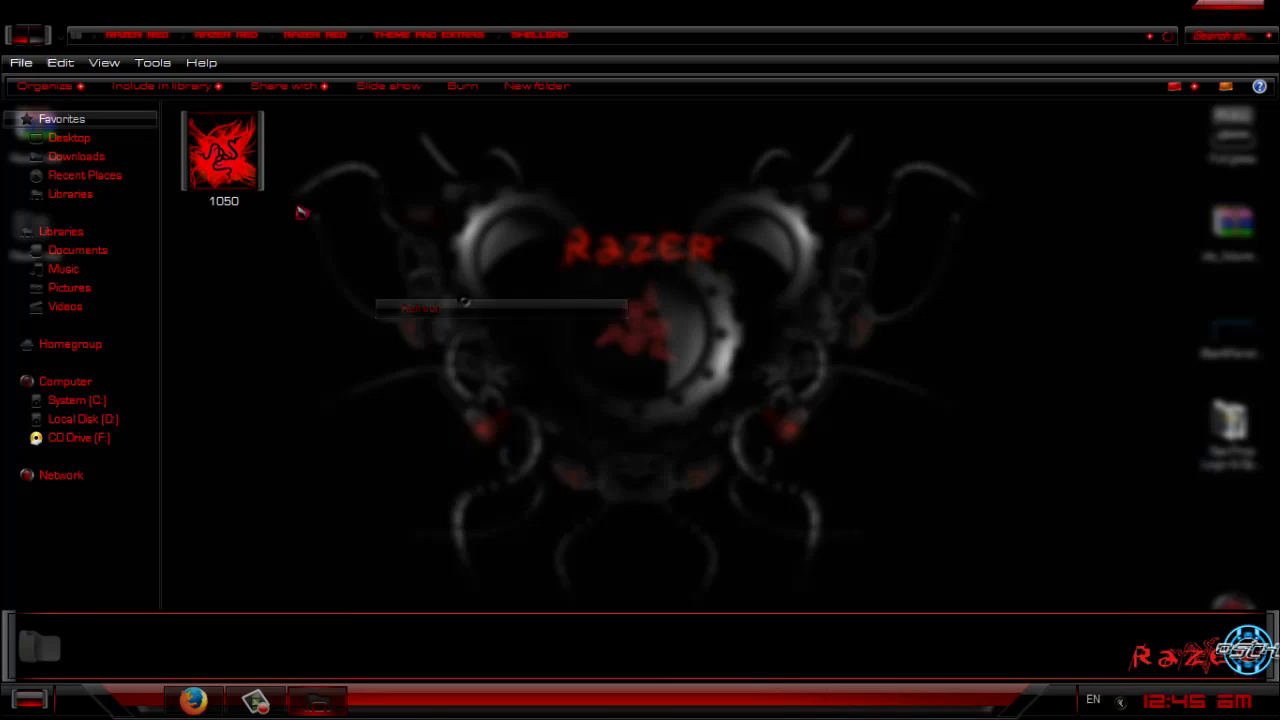
pyautogui.click(265, 190)
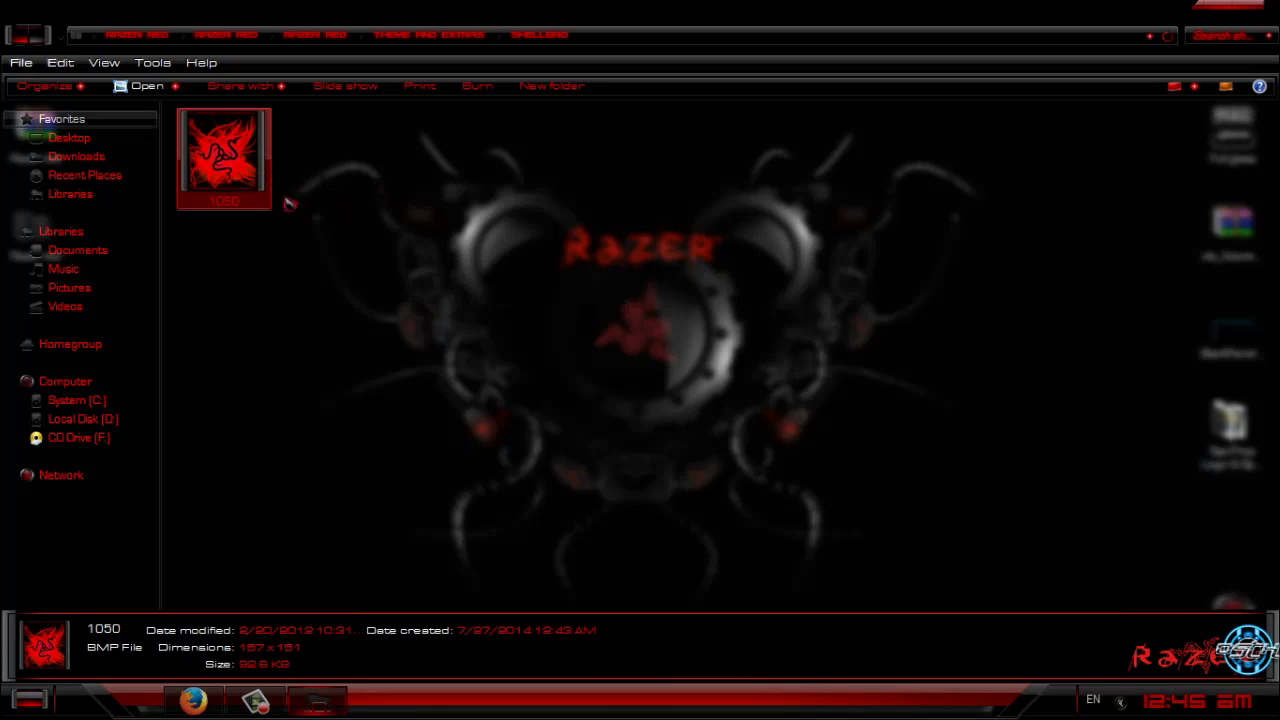
pyautogui.rightClick(338, 195)
pyautogui.click(392, 343)
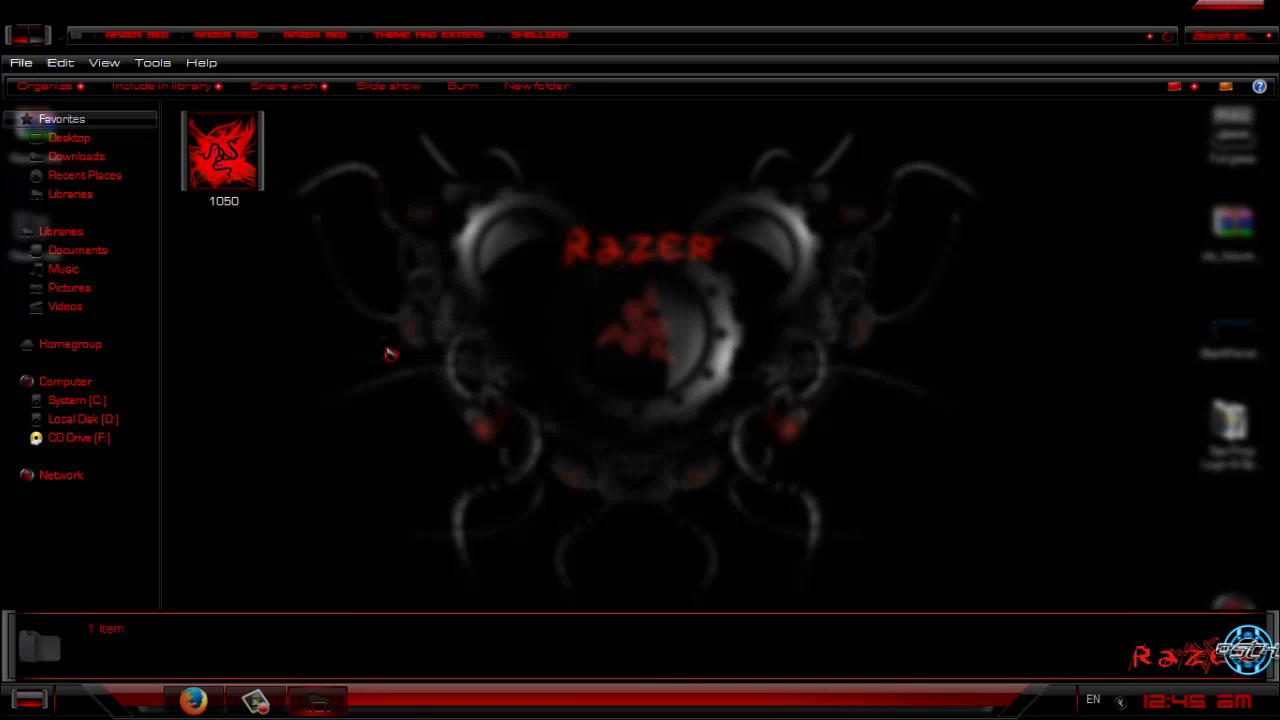
pyautogui.click(25, 40)
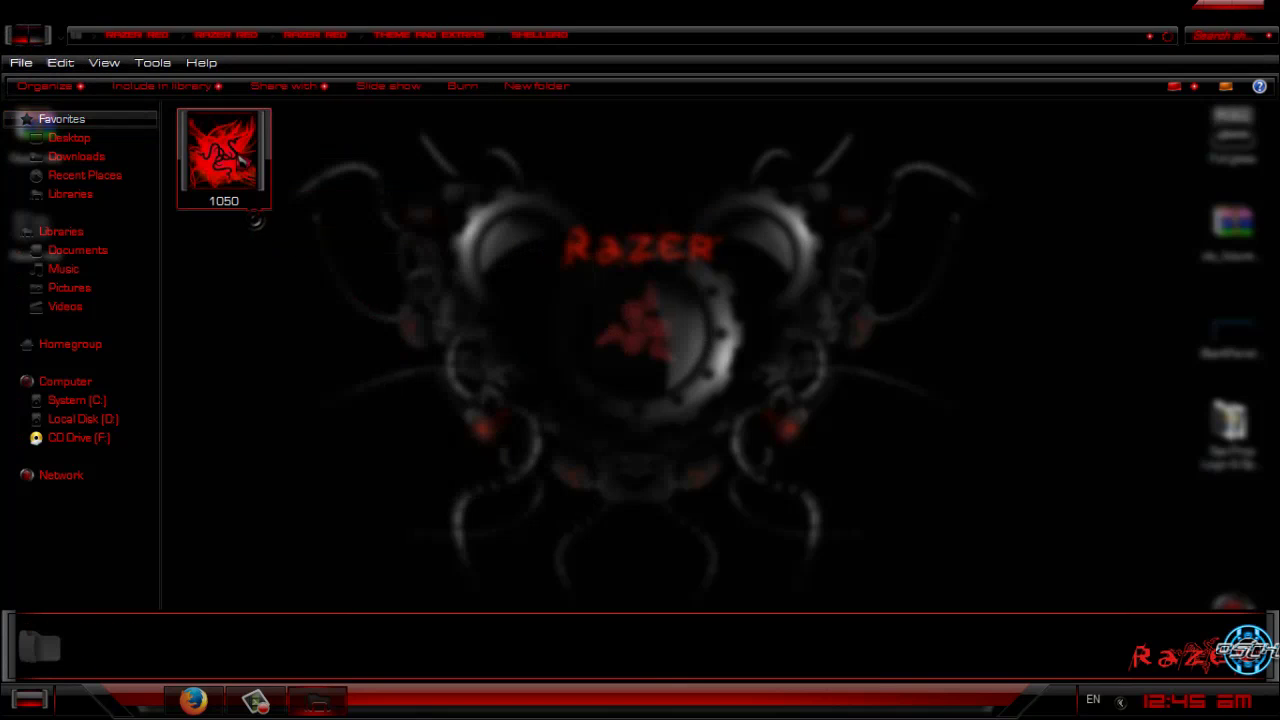
pyautogui.click(30, 44)
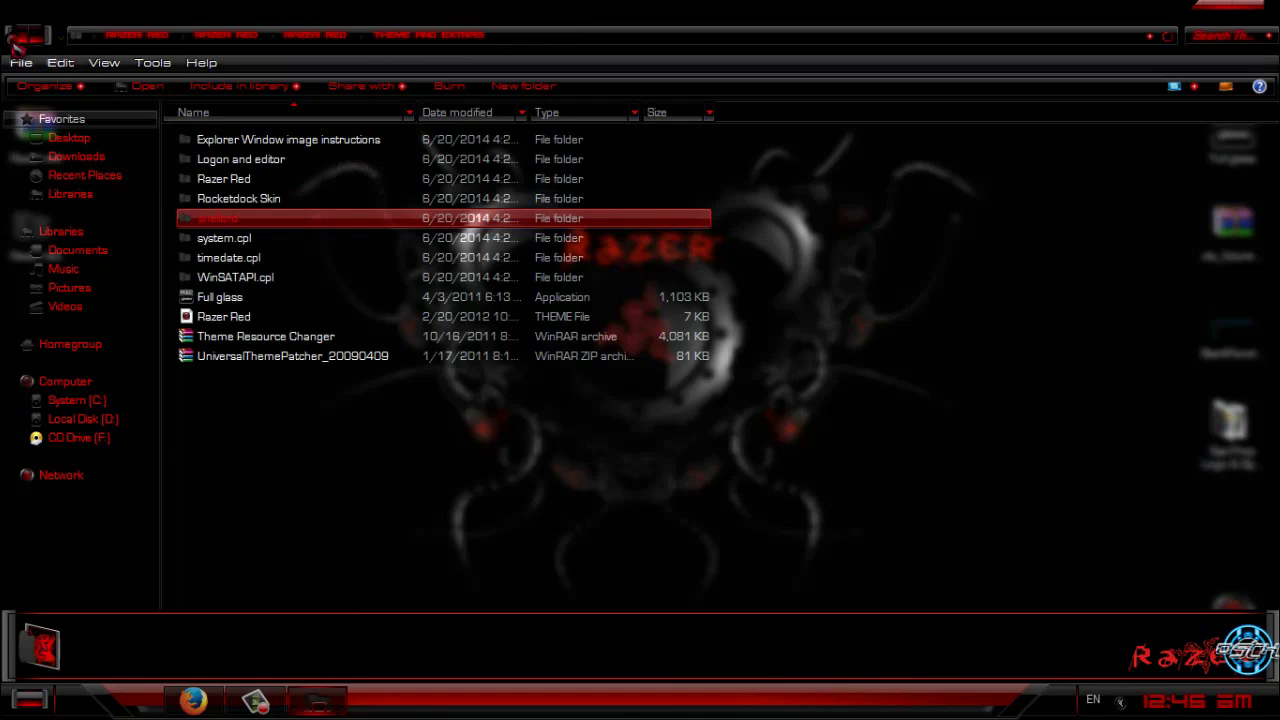
# Inspect the logo image in the system.cpl folder and return to Theme and Extras
pyautogui.doubleClick(273, 243)
pyautogui.click(237, 150)
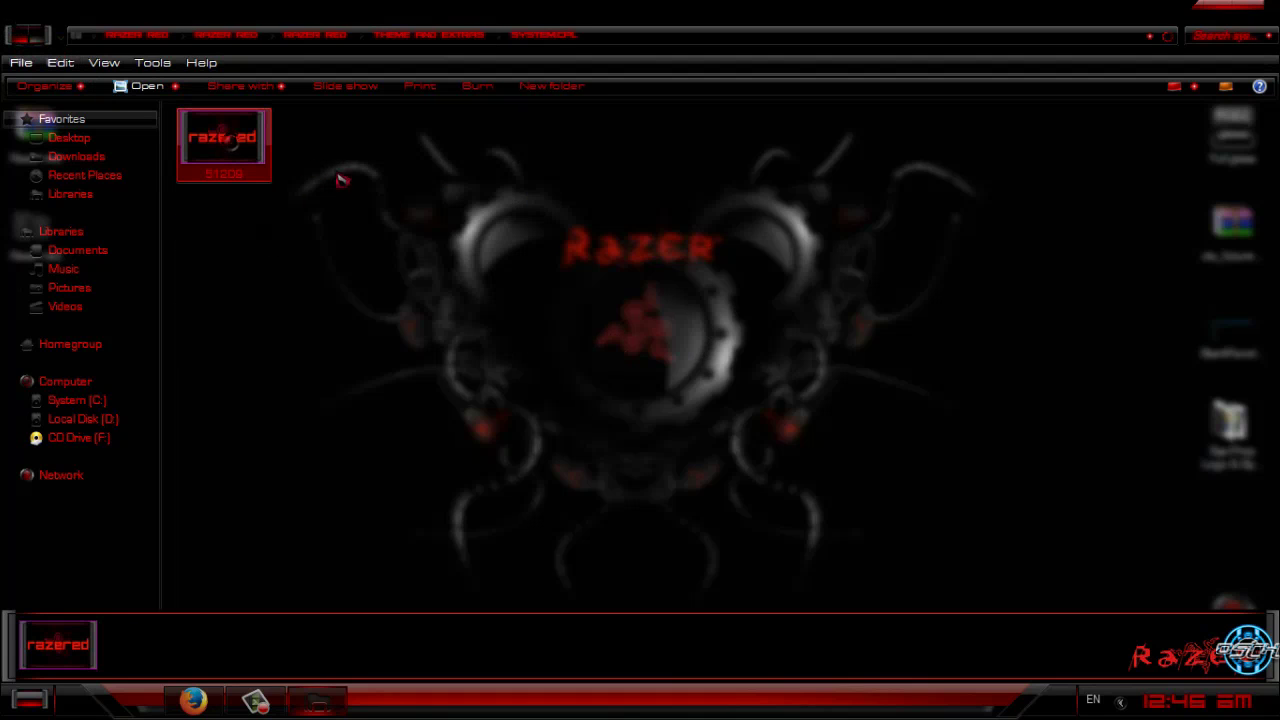
pyautogui.click(30, 44)
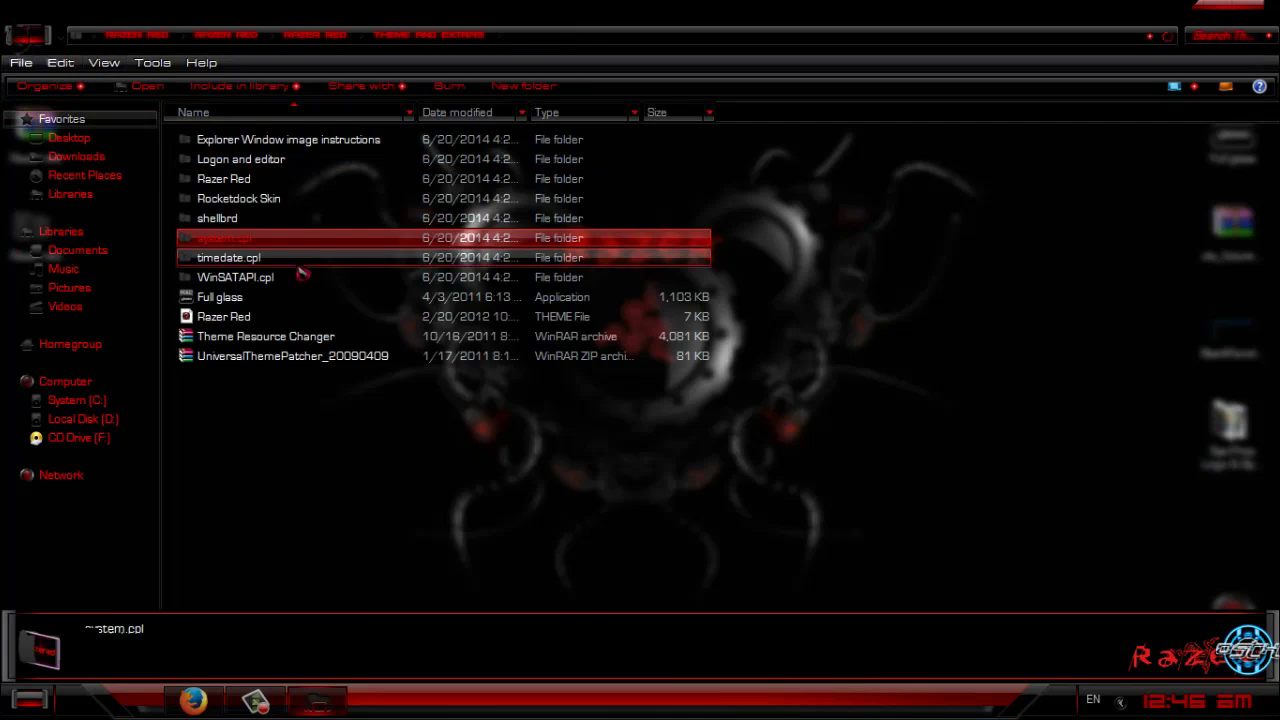
# Compare the clock images in the timedate.cpl folder with the taskbar's calendar clock and return to Theme and Extras
pyautogui.doubleClick(240, 268)
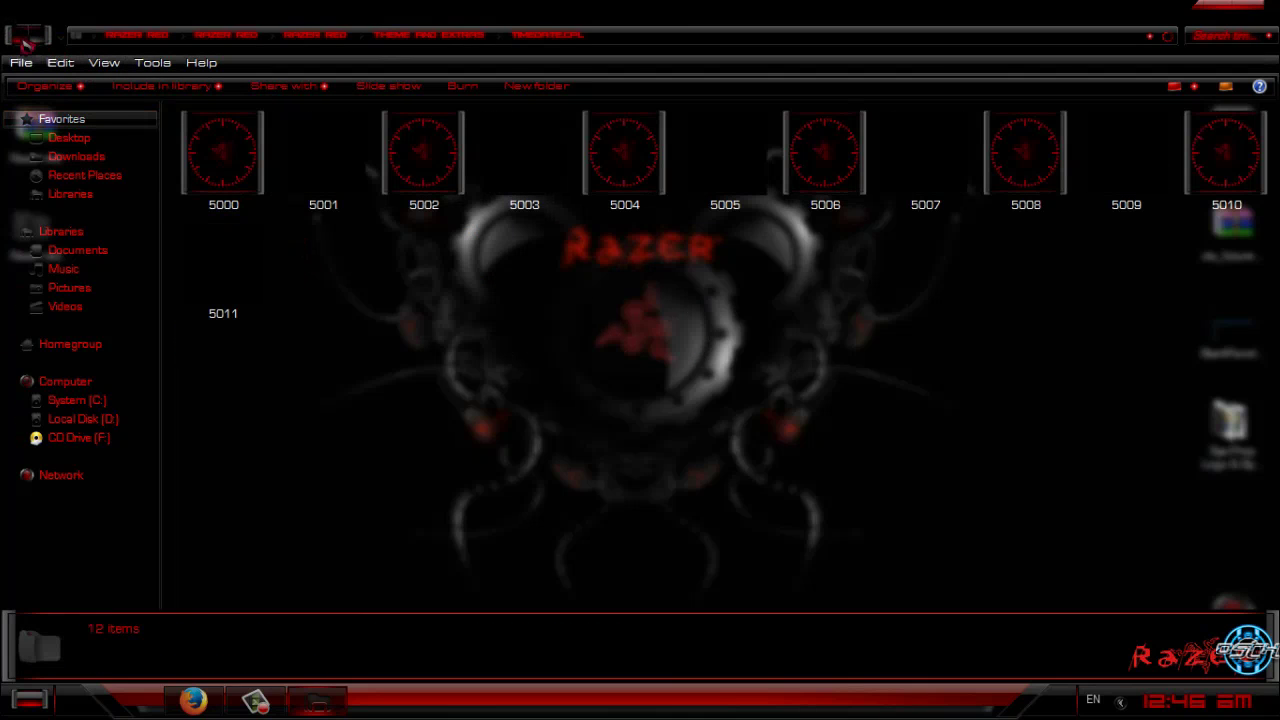
pyautogui.moveTo(238, 374); pyautogui.dragTo(1074, 360)
pyautogui.click(1183, 703)
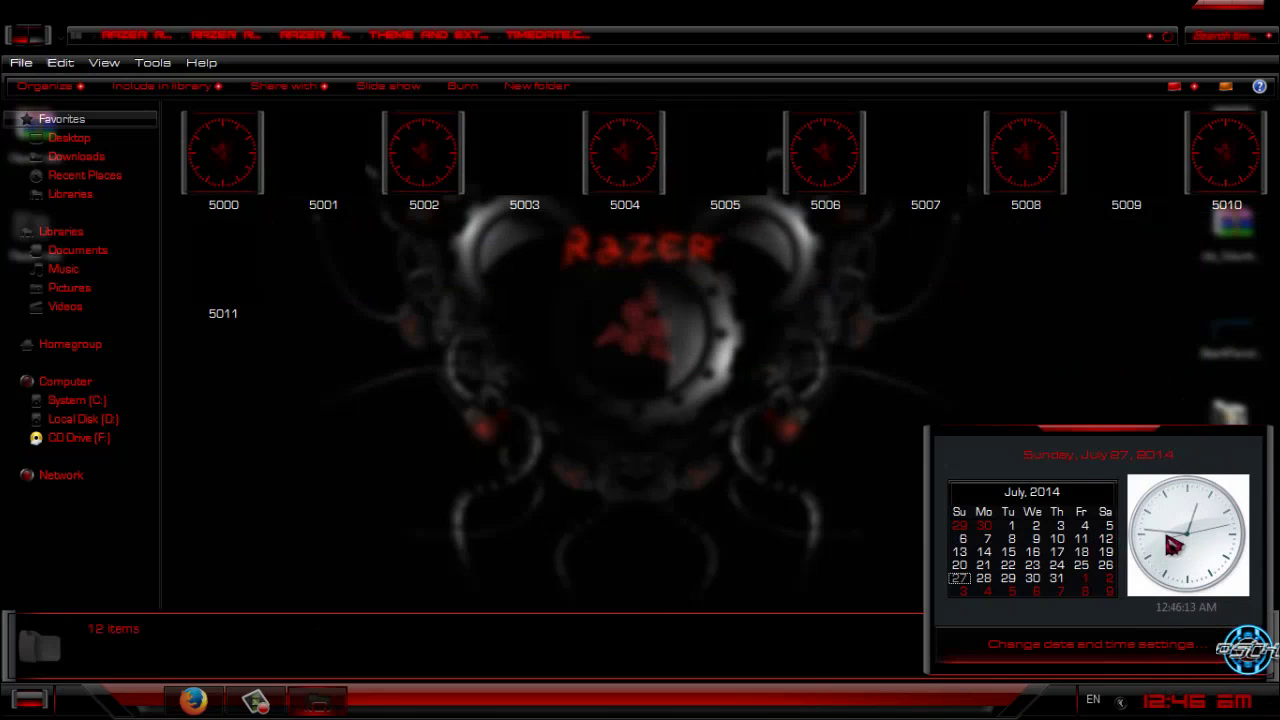
pyautogui.click(600, 311)
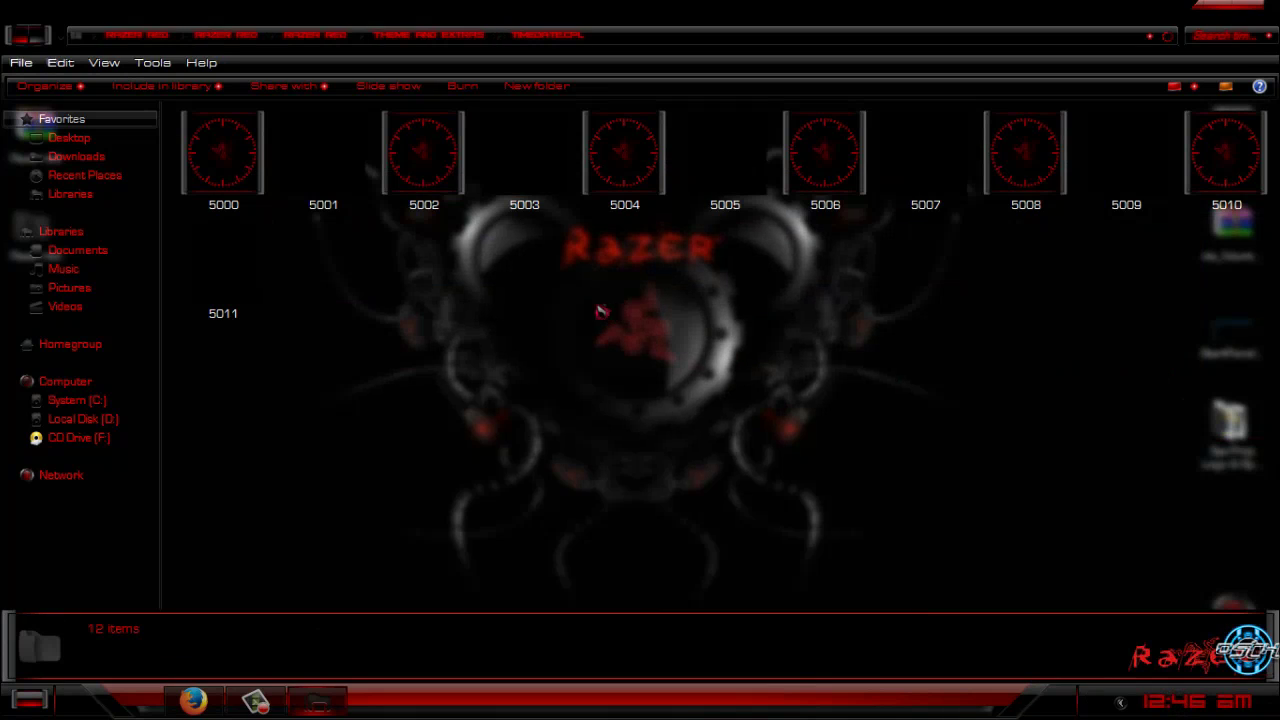
pyautogui.click(30, 42)
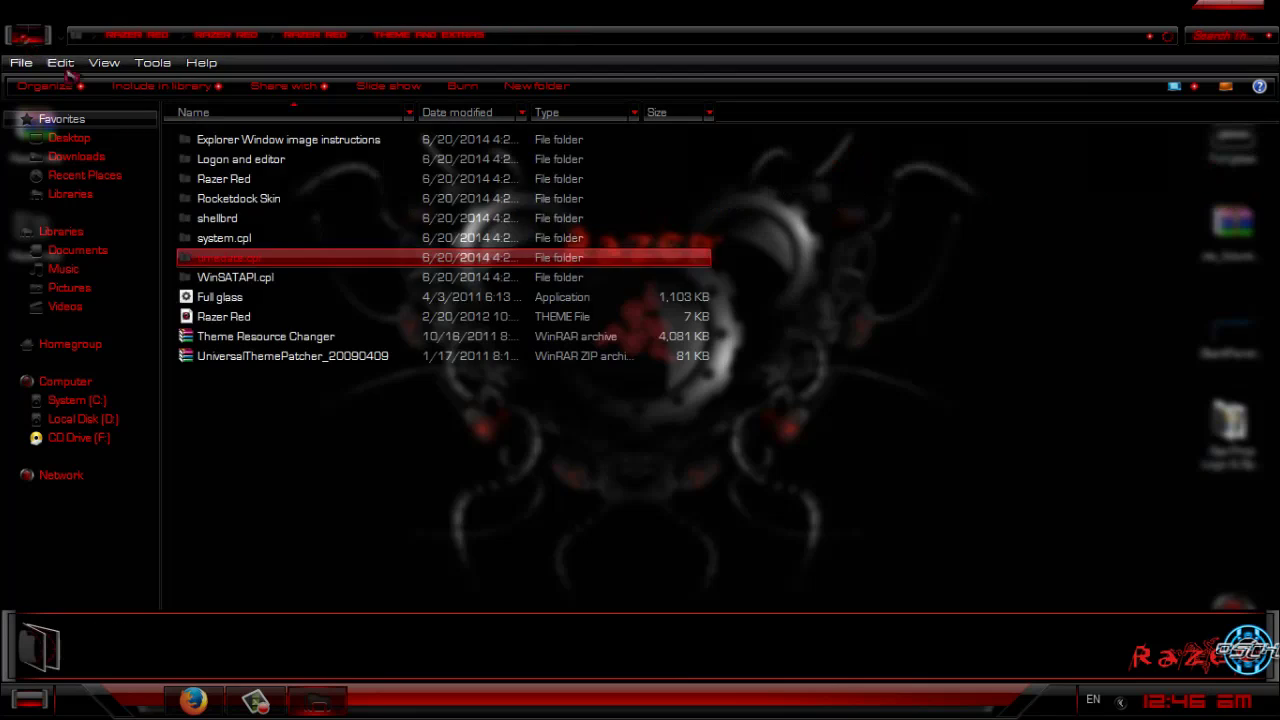
# Examine the replacement images in the WinSATAPI.cpl folder and return to Theme and Extras
pyautogui.doubleClick(257, 279)
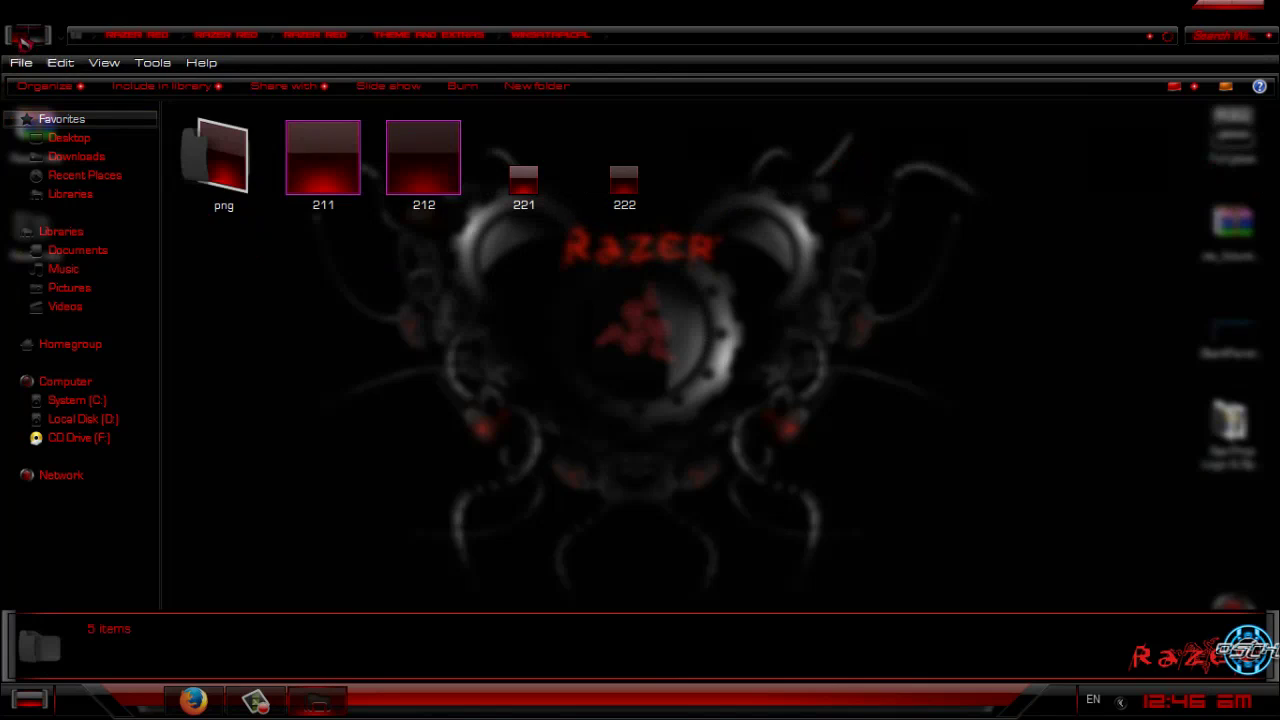
pyautogui.click(26, 41)
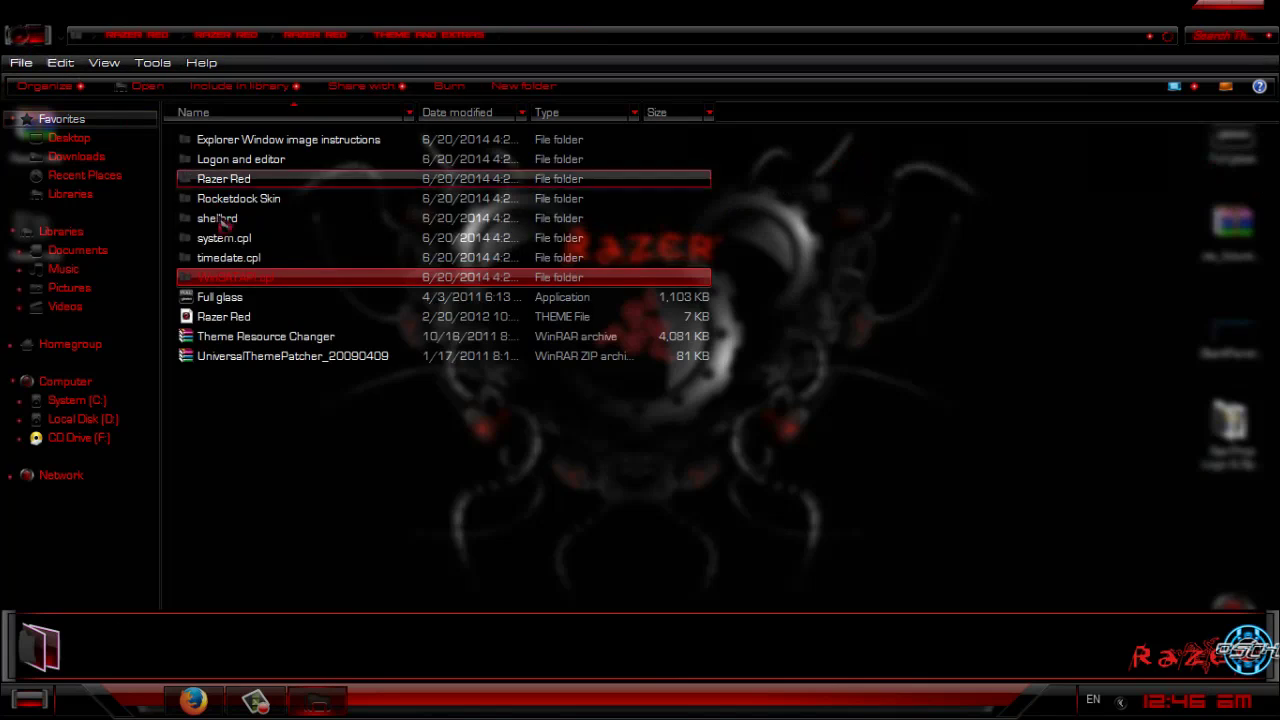
pyautogui.doubleClick(297, 282)
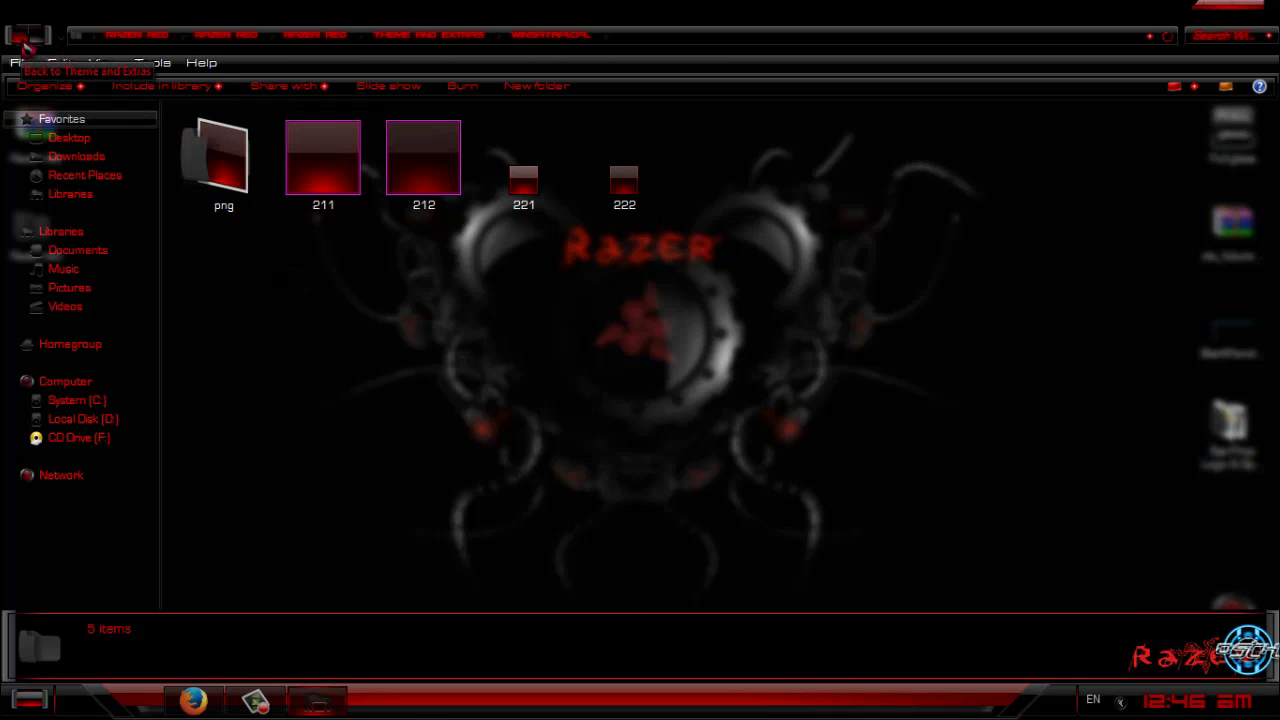
pyautogui.click(26, 42)
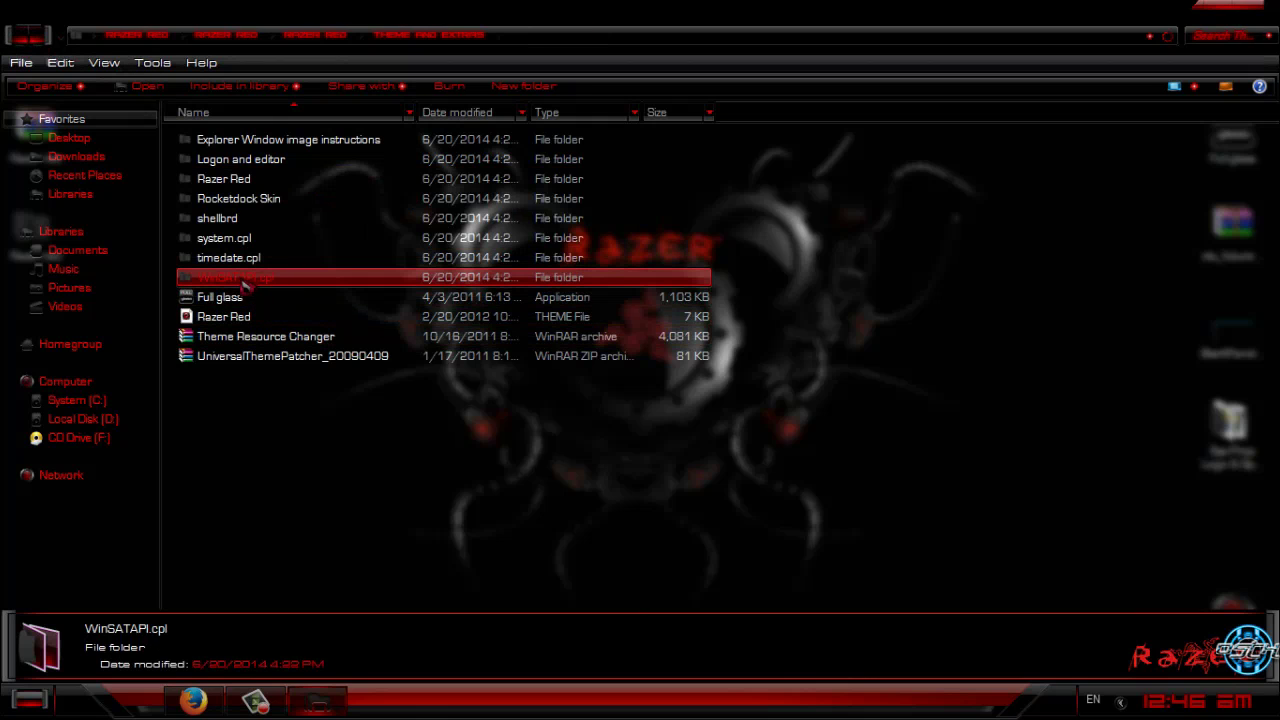
# Close the Theme and Extras folder and preview the Razer Red wallpapers in the desktop background settings
pyautogui.hotkey('alt', 'F4')
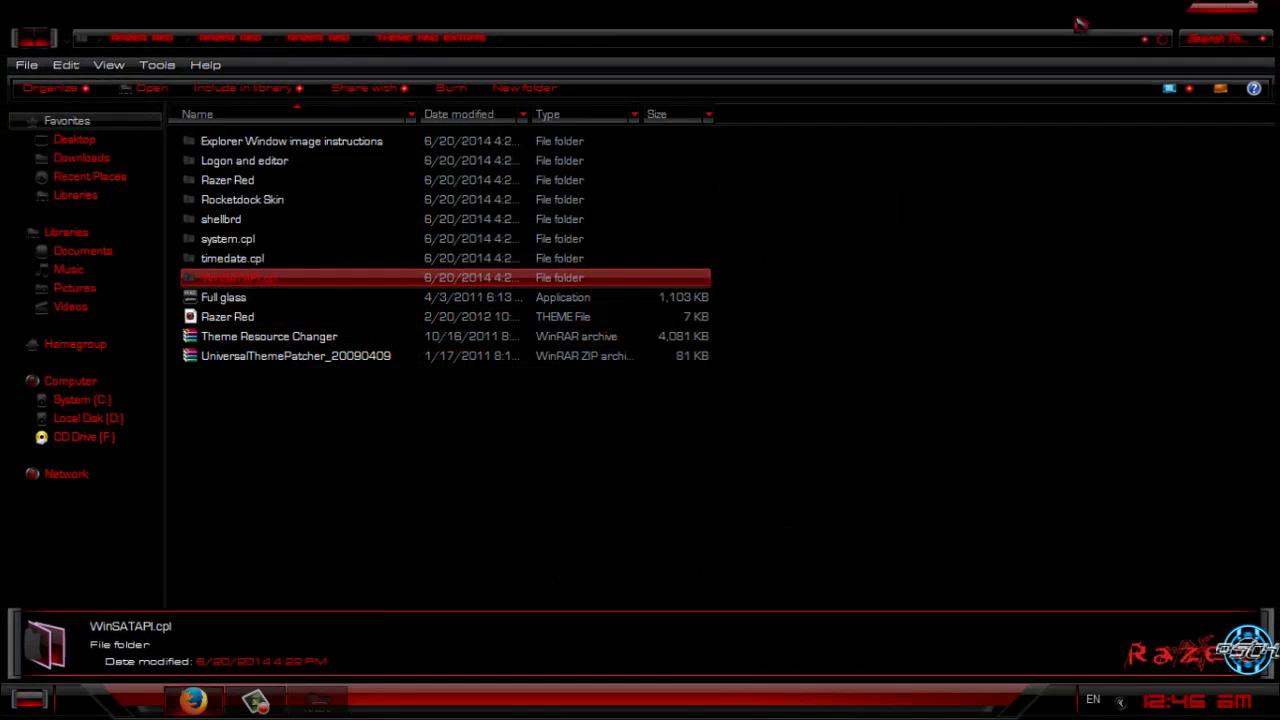
pyautogui.rightClick(476, 195)
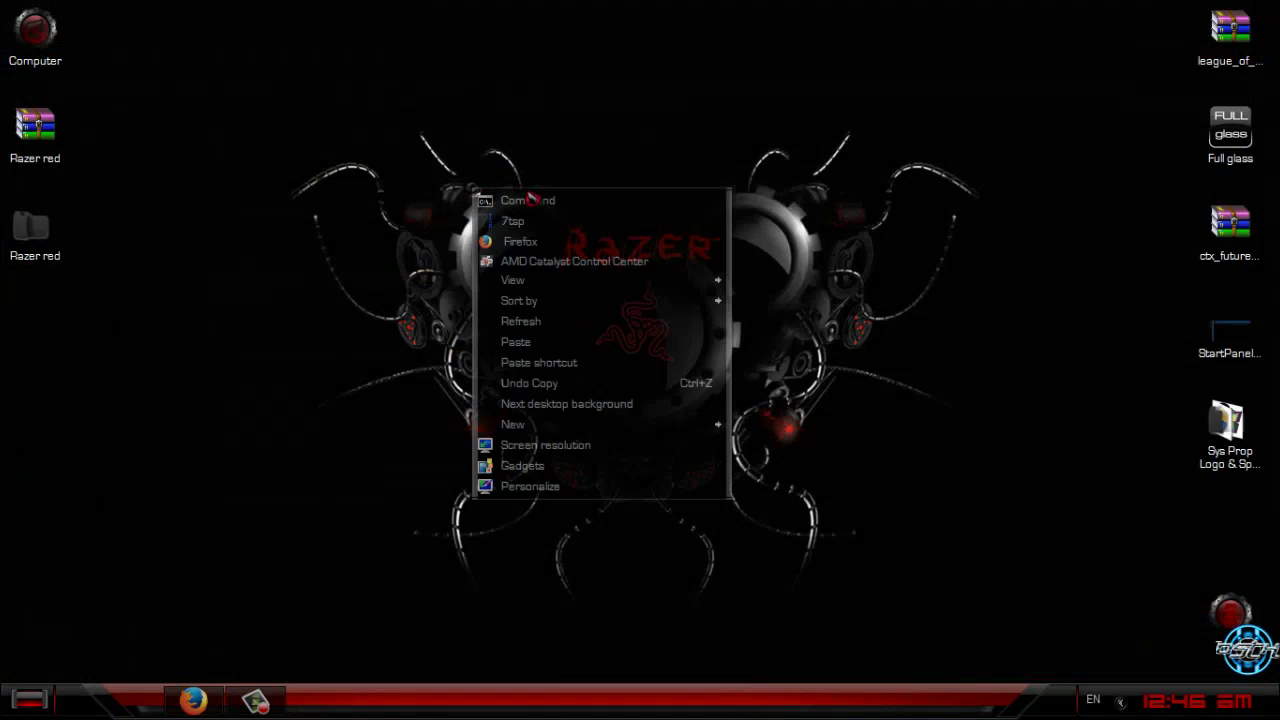
pyautogui.click(512, 492)
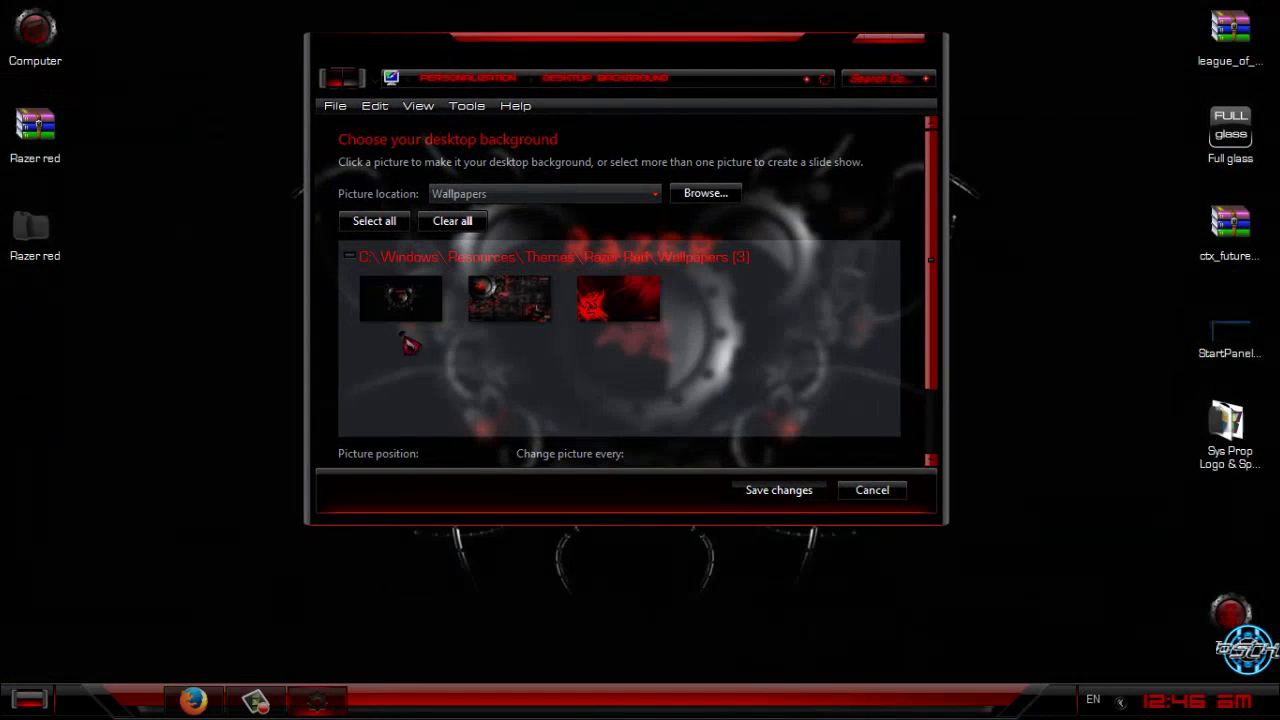
pyautogui.press('Right')
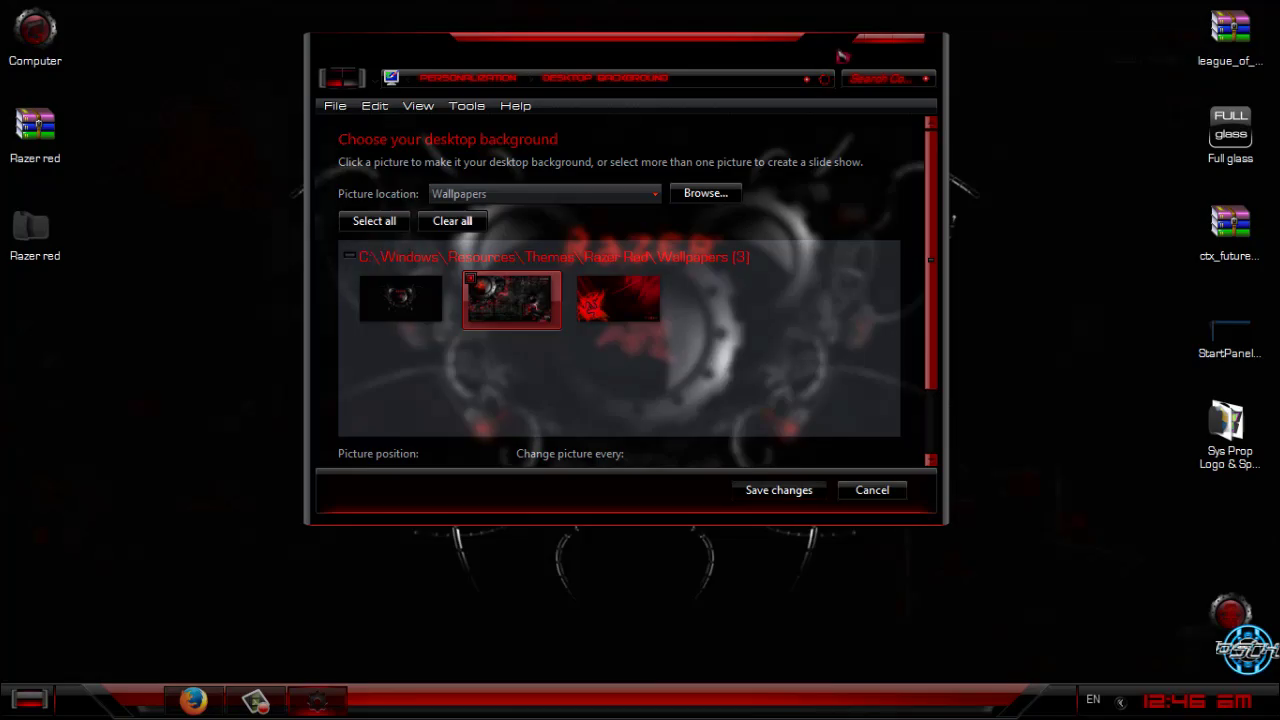
pyautogui.press('Right')
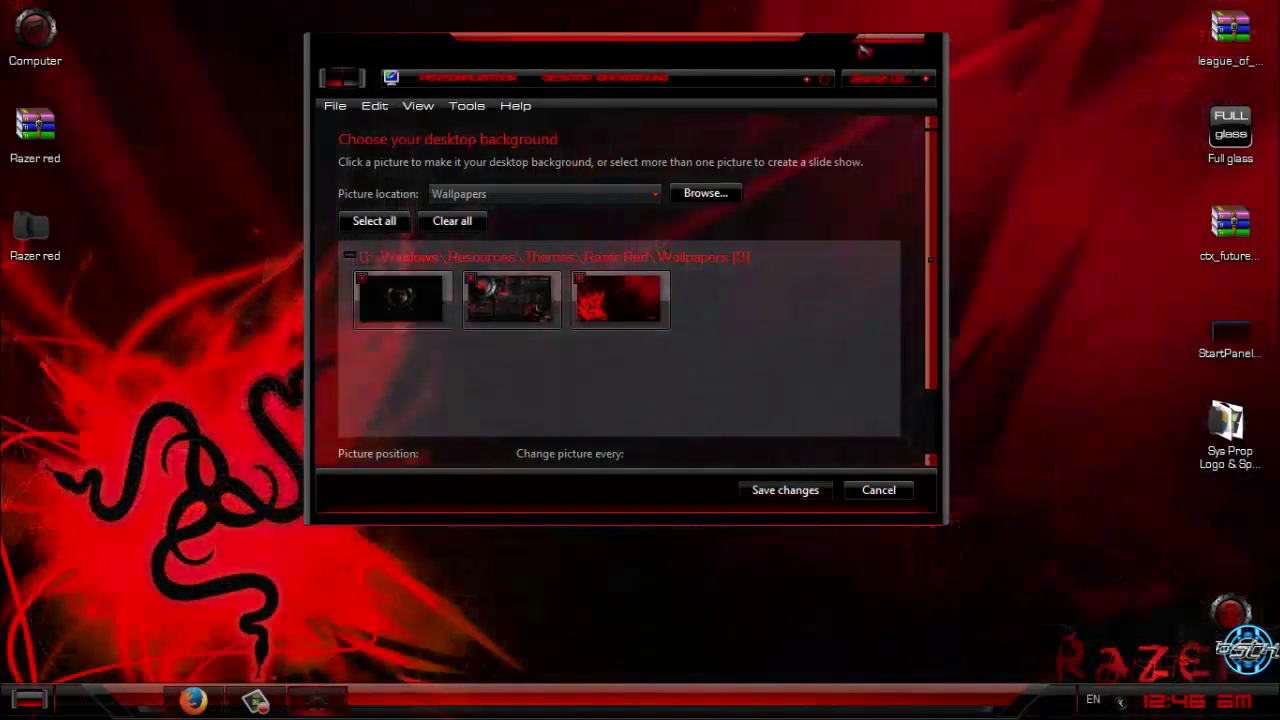
# Set the Razer Red wallpaper with the barrels as the desktop background, save the change and close Personalization
pyautogui.moveTo(344, 702)
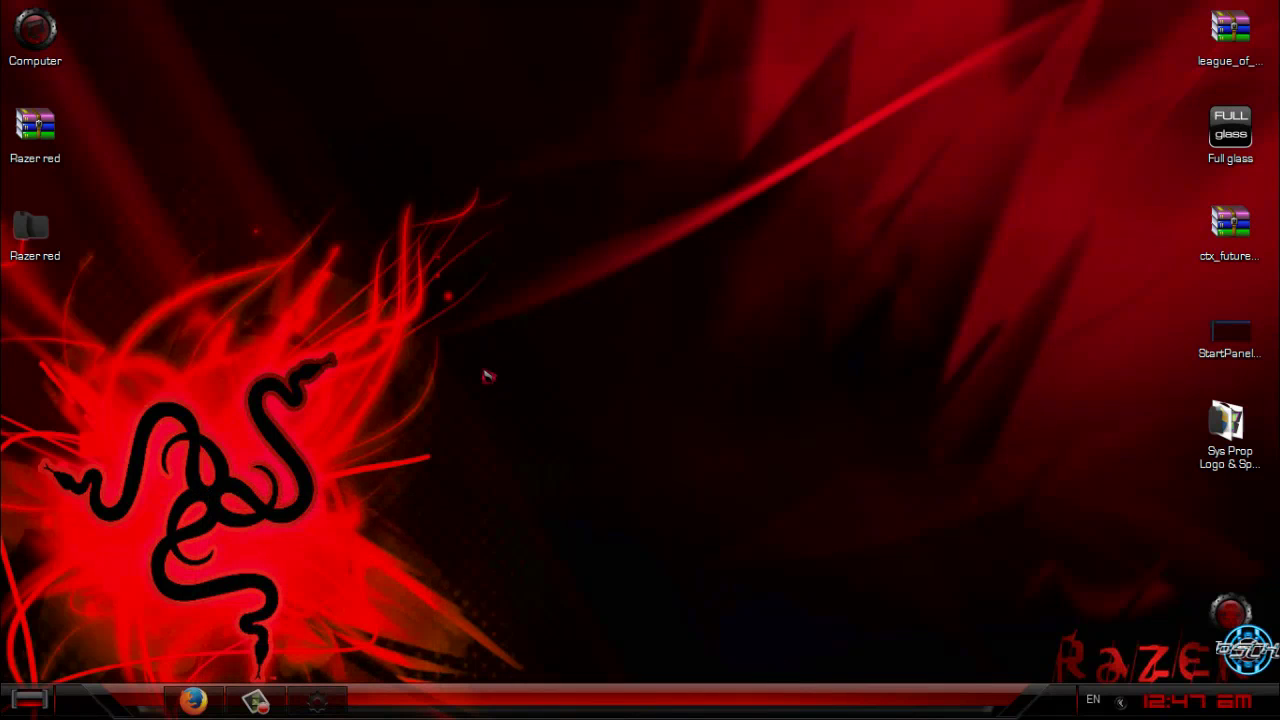
pyautogui.click(329, 712)
pyautogui.click(522, 320)
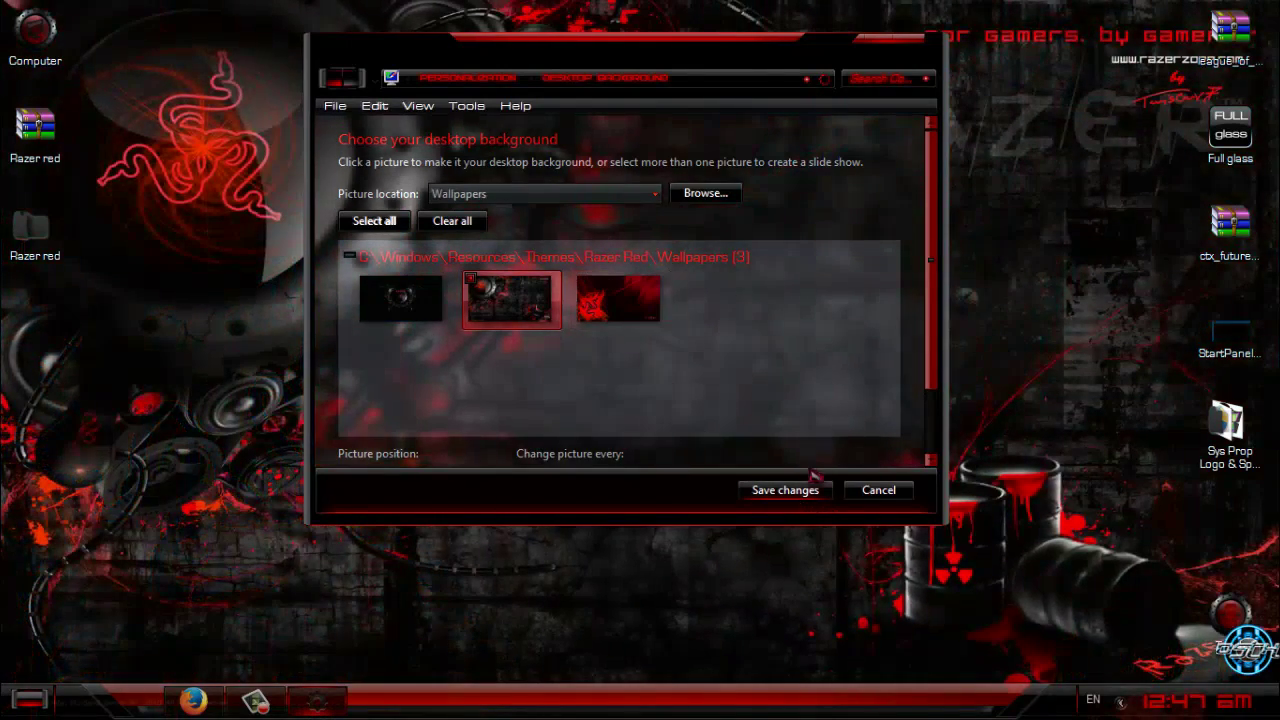
pyautogui.click(802, 496)
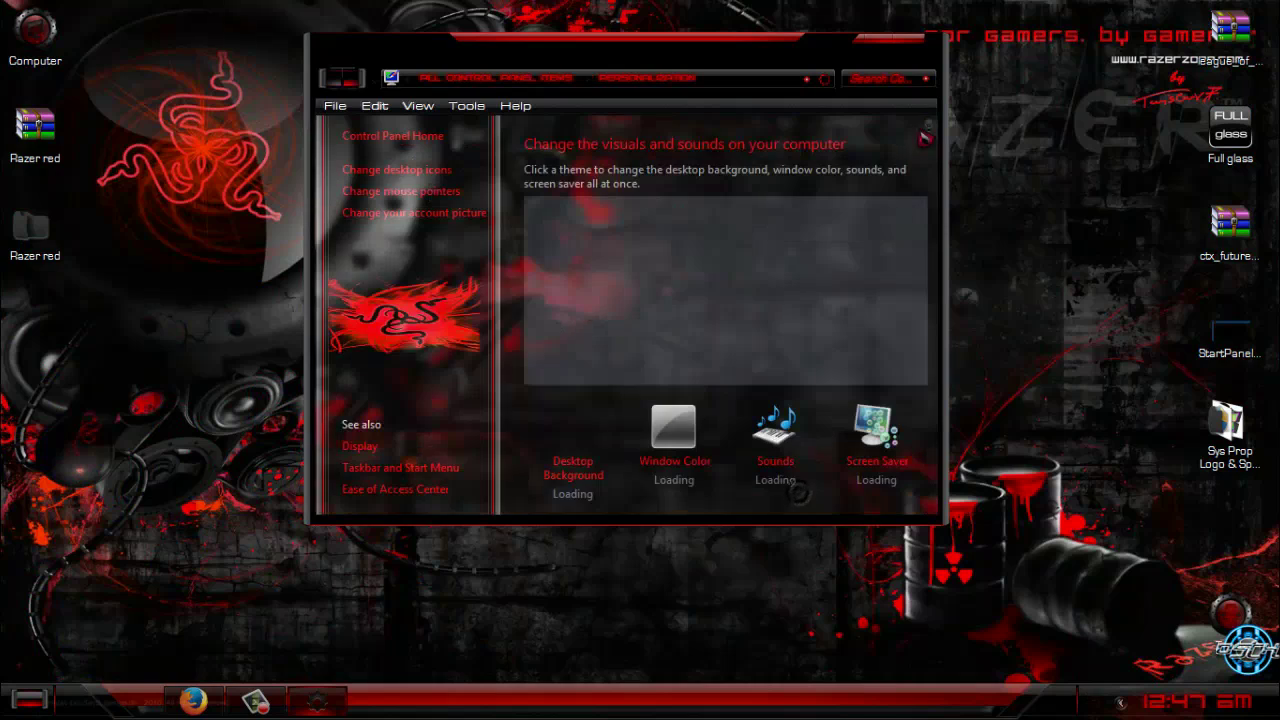
pyautogui.click(913, 49)
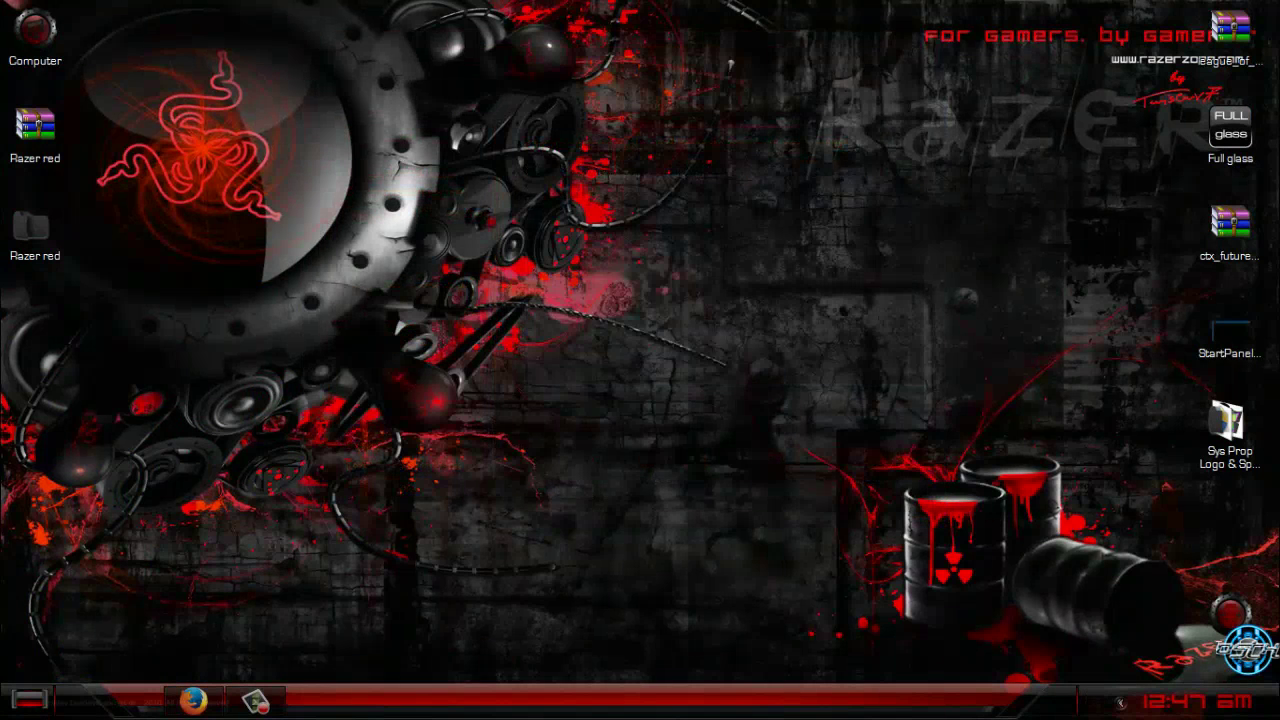
# Open Control Panel and maximize its window to inspect the themed icons and background
pyautogui.click(30, 698)
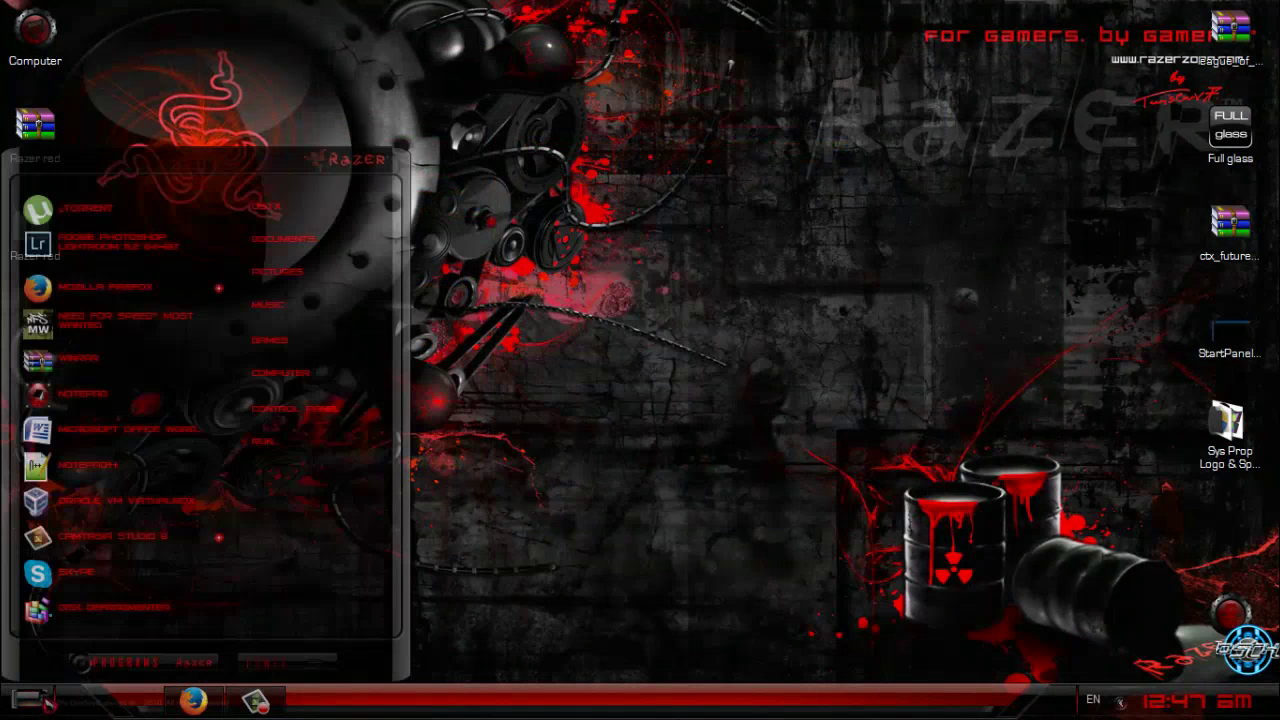
pyautogui.rightClick(318, 412)
pyautogui.click(324, 416)
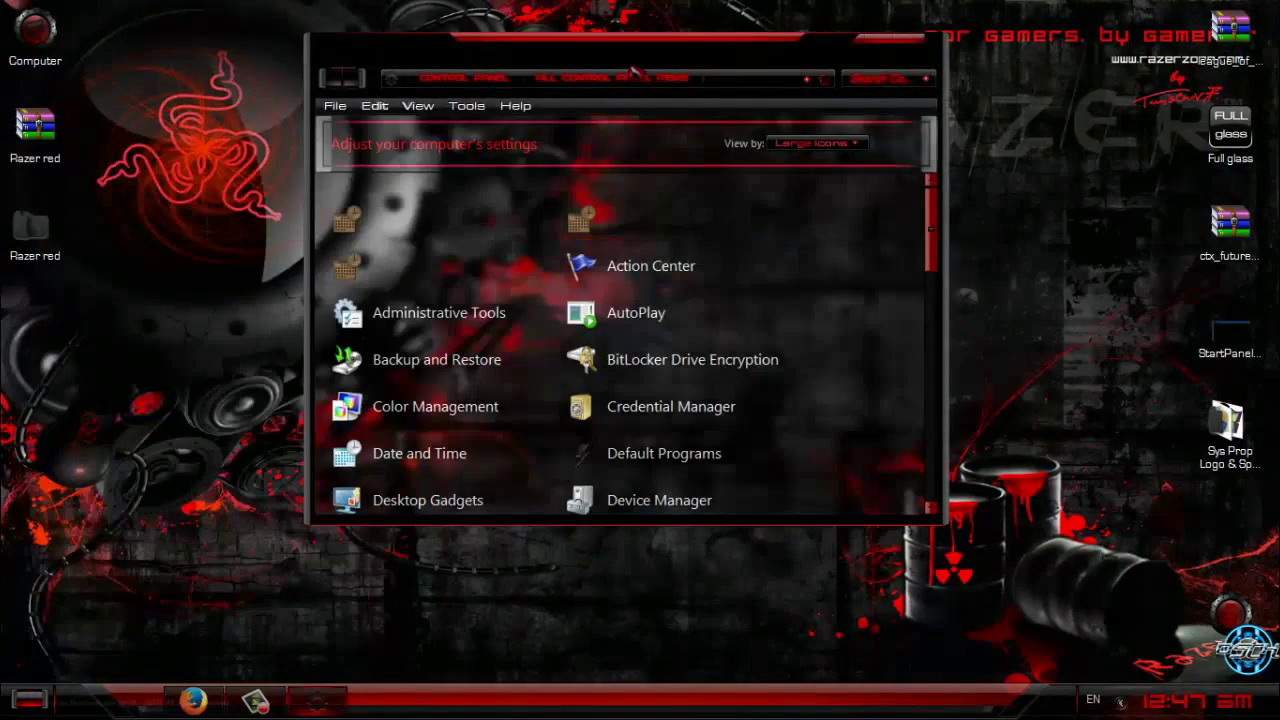
pyautogui.moveTo(716, 53); pyautogui.dragTo(882, 53)
pyautogui.click(1050, 44)
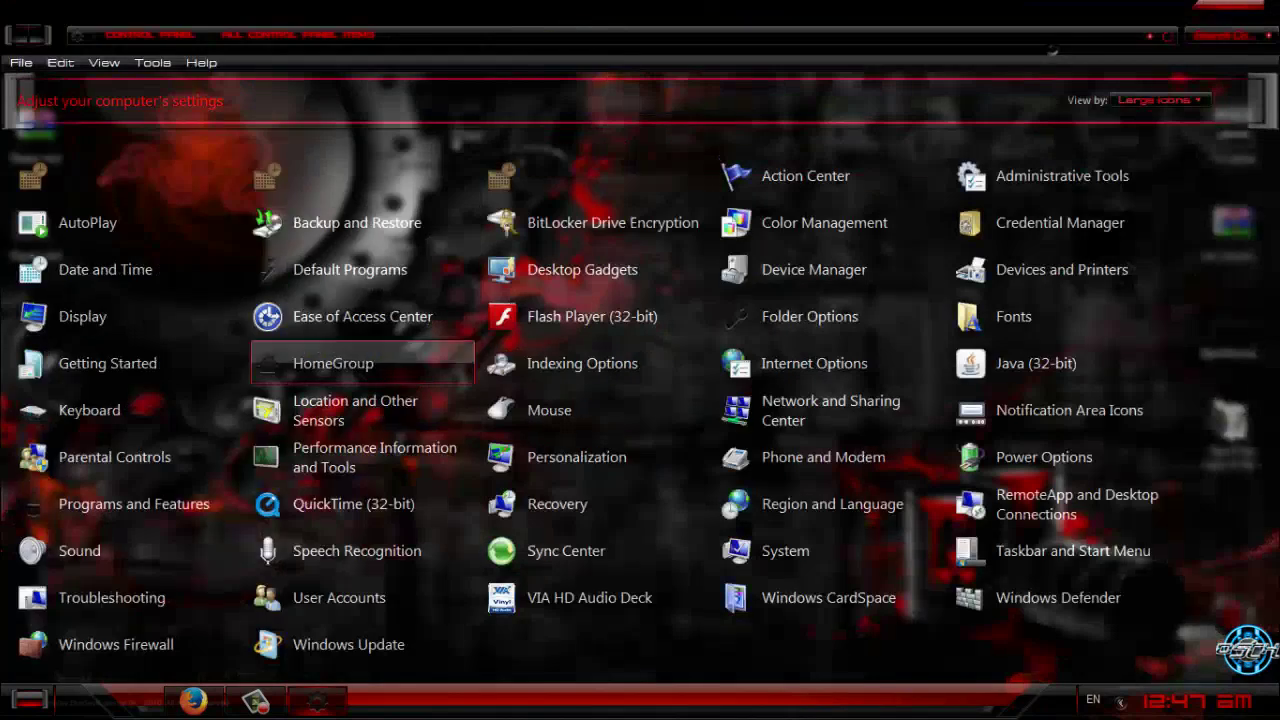
# Open the computer's System properties and examine the logo image and sidebar in the full-size window
pyautogui.rightClick(326, 373)
pyautogui.click(360, 533)
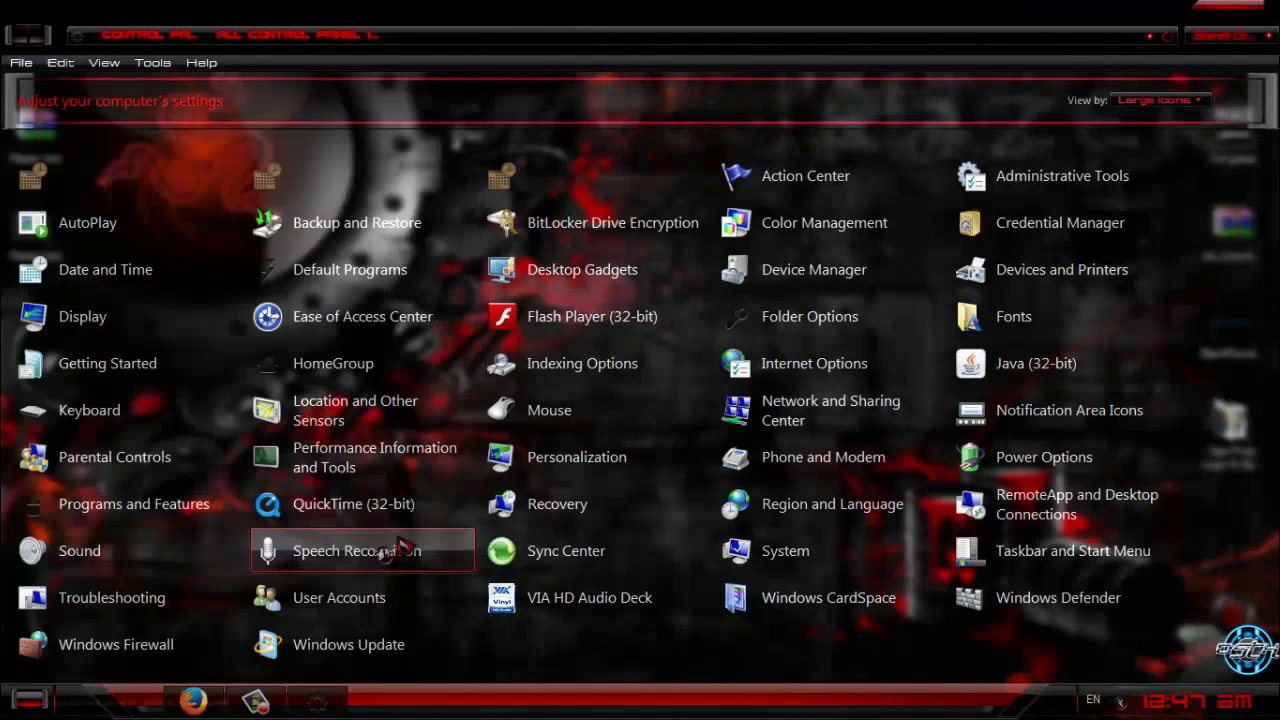
pyautogui.click(1250, 25)
pyautogui.click(1105, 86)
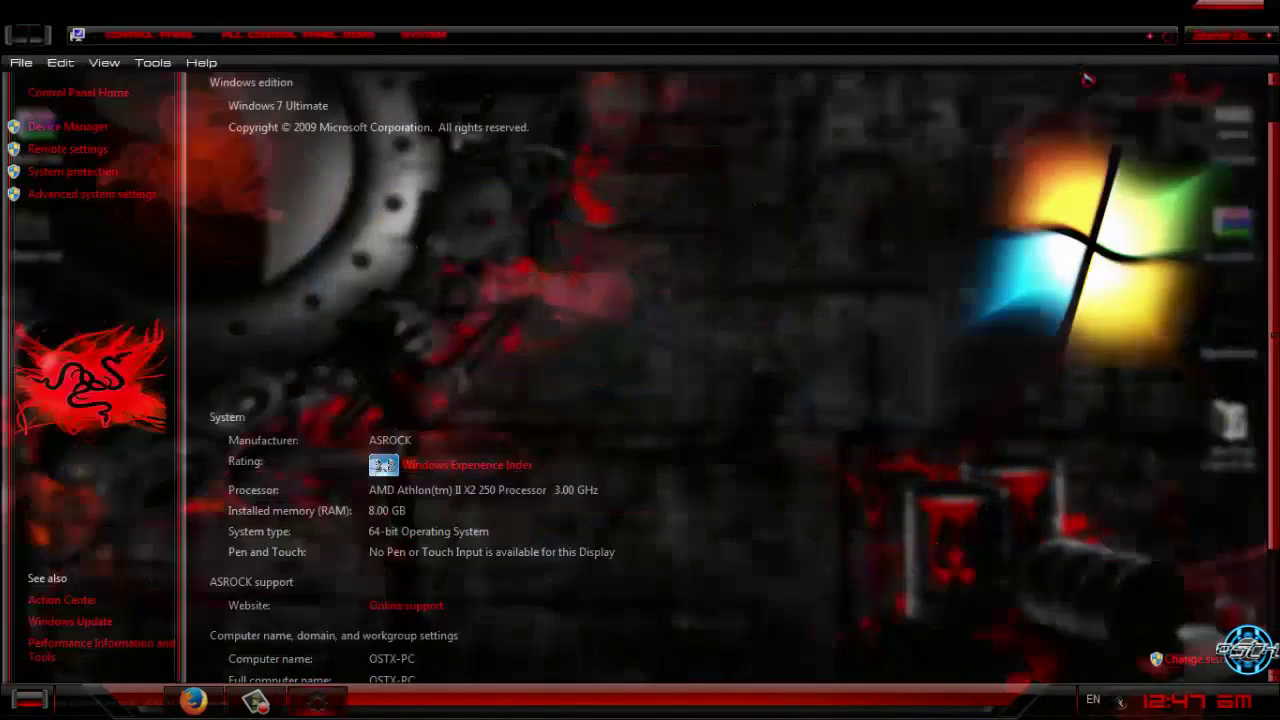
pyautogui.scroll(-2, 795, 410)
pyautogui.scroll(3, 797, 379)
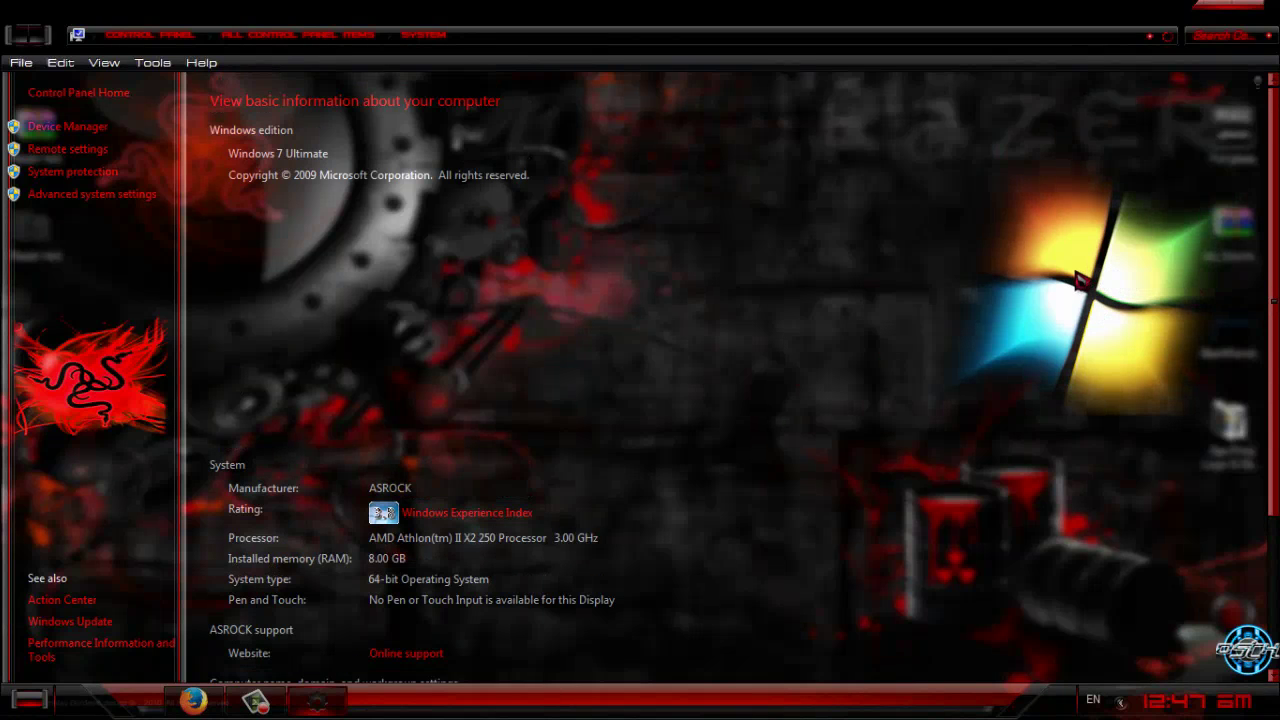
# Compare the System window at its smaller and maximized sizes and review the page down to Windows activation
pyautogui.doubleClick(864, 10)
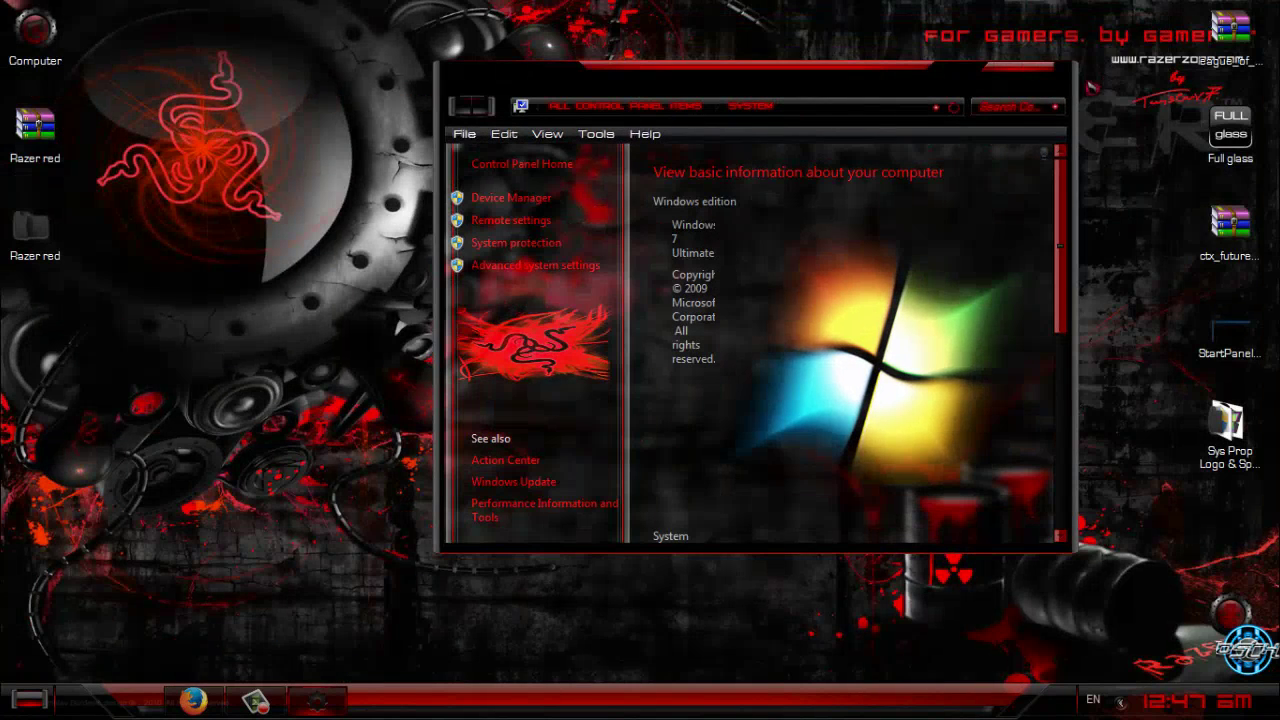
pyautogui.click(1015, 80)
pyautogui.scroll(-4, 700, 420)
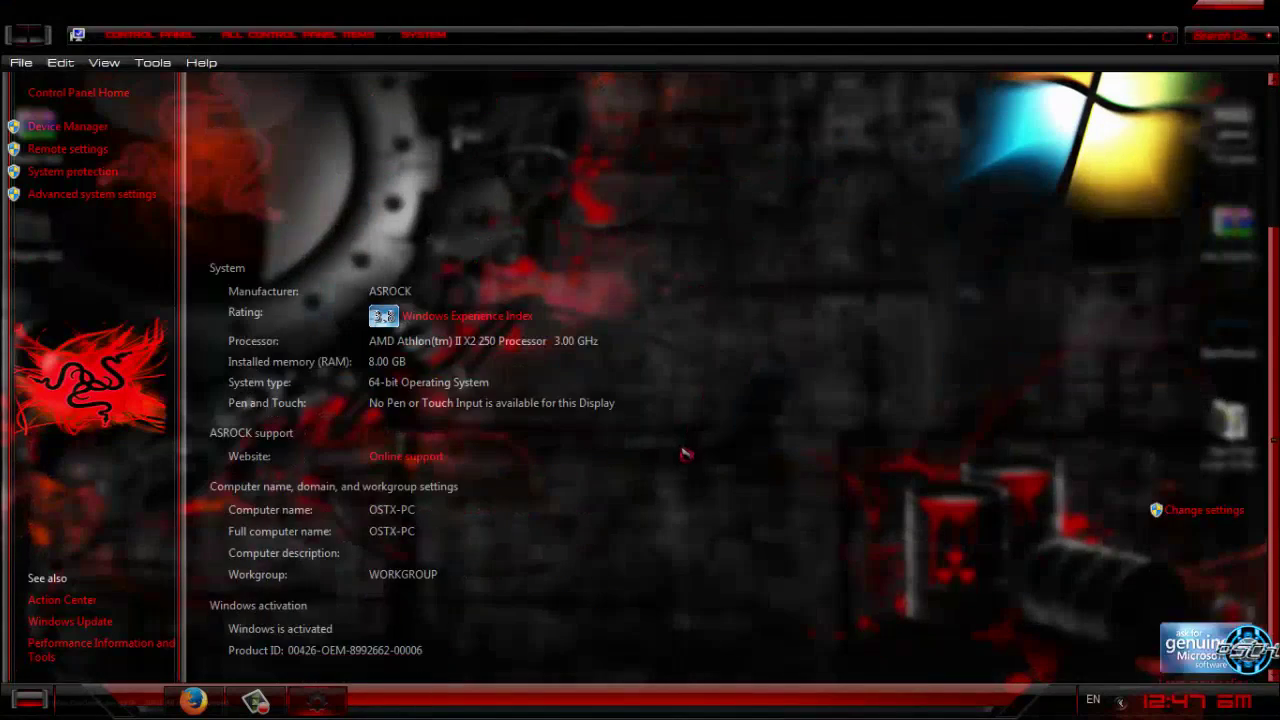
pyautogui.scroll(1, 685, 456)
pyautogui.scroll(2, 685, 456)
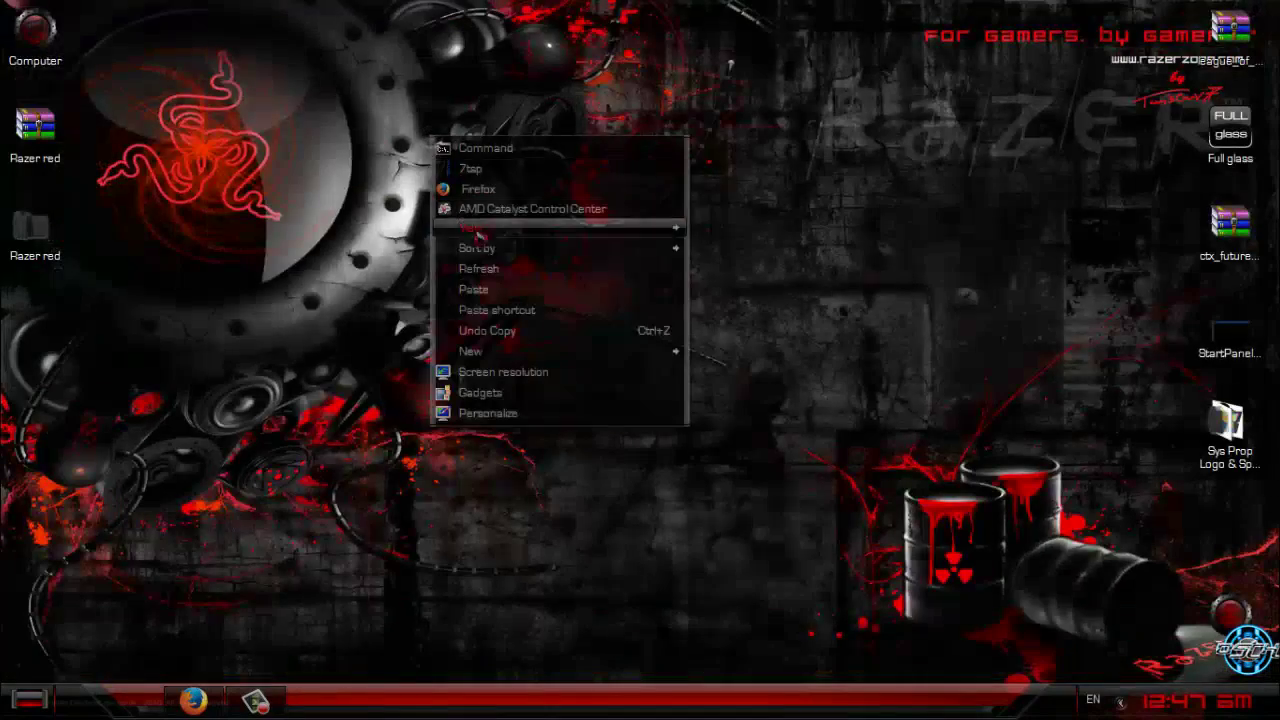
# Refresh the desktop and check the contents of the Razer red folder
pyautogui.click(470, 274)
pyautogui.doubleClick(32, 230)
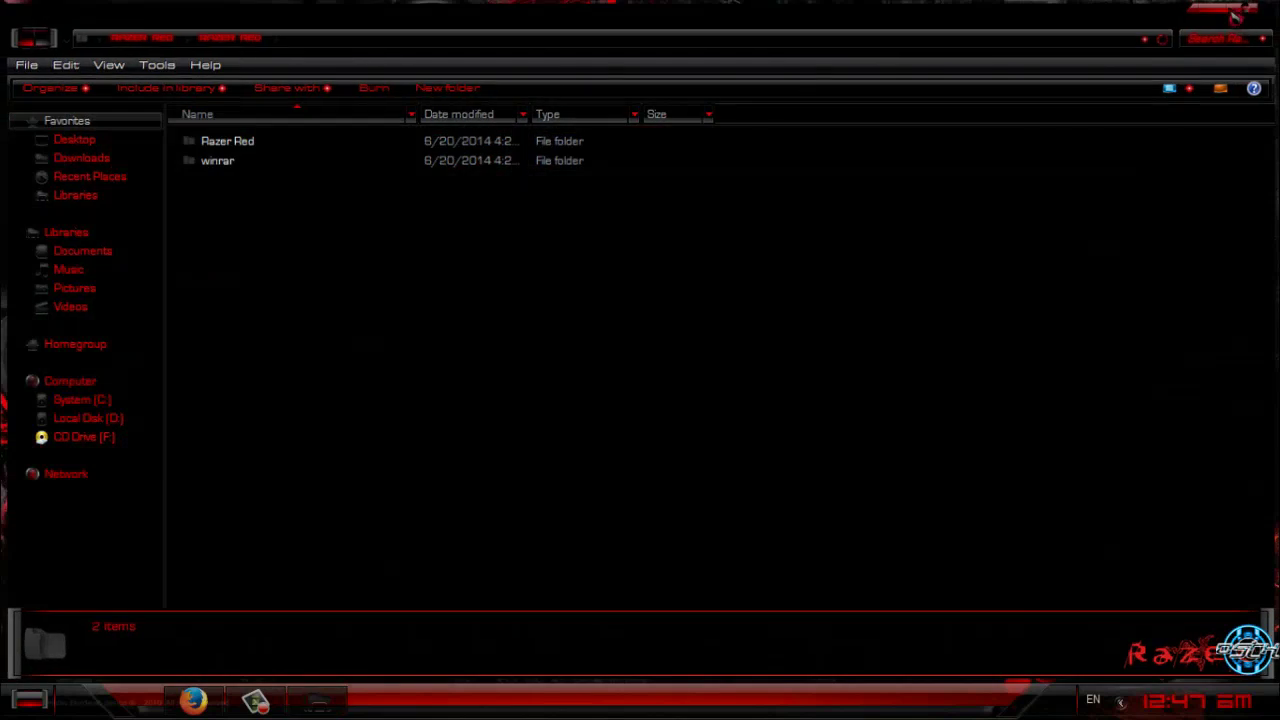
# View the available themes in the Personalization window, then close it to return to the desktop
pyautogui.rightClick(465, 171)
pyautogui.click(540, 300)
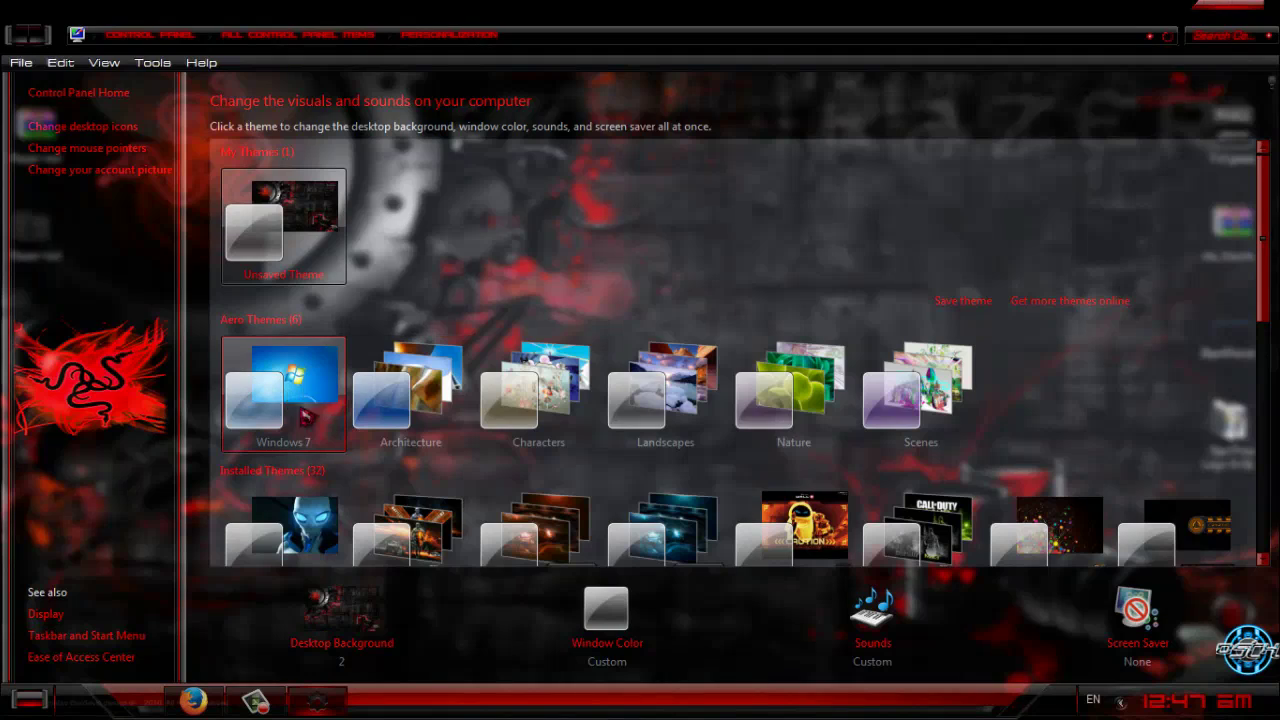
pyautogui.click(1252, 10)
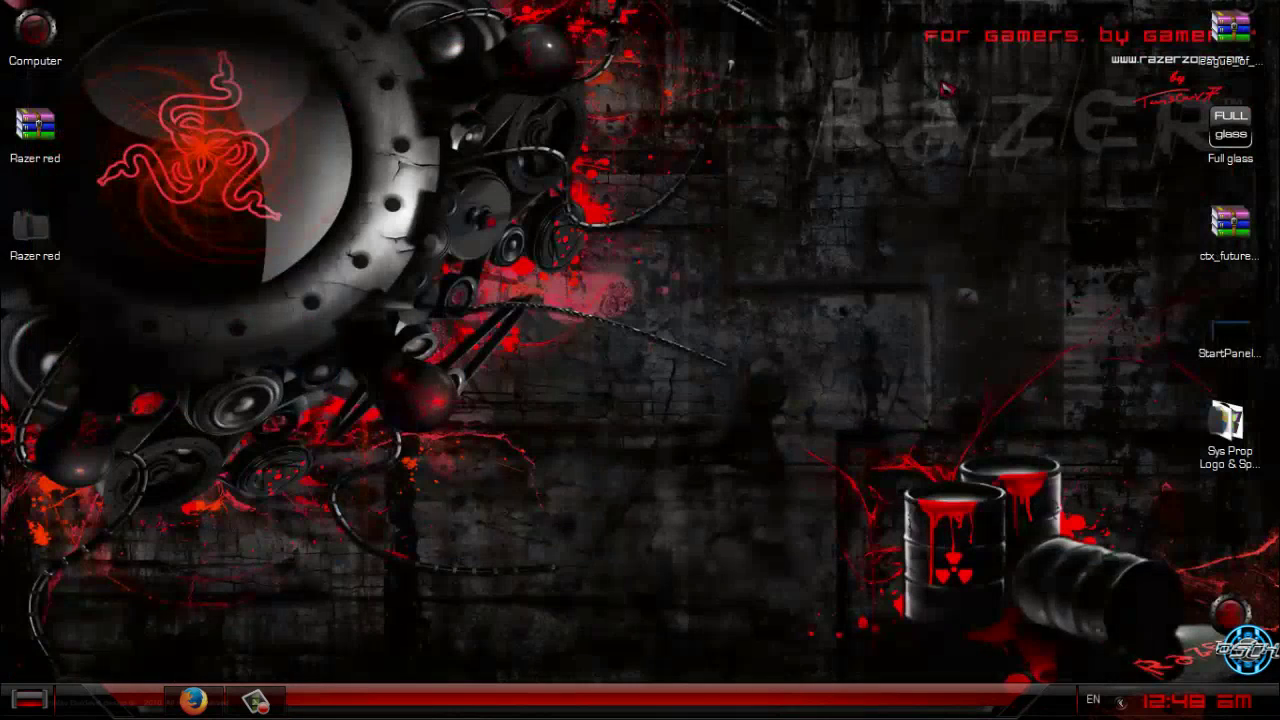